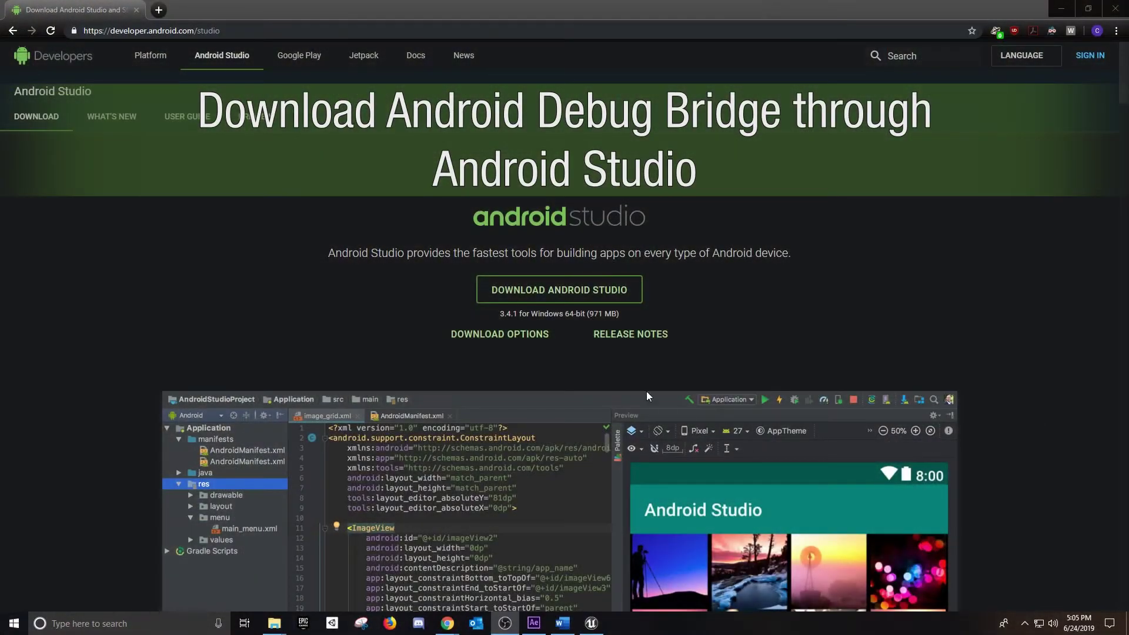
Step: Accept the license terms and start downloading Android Studio for Windows
{"action": "left_click", "coordinate": [577, 292]}
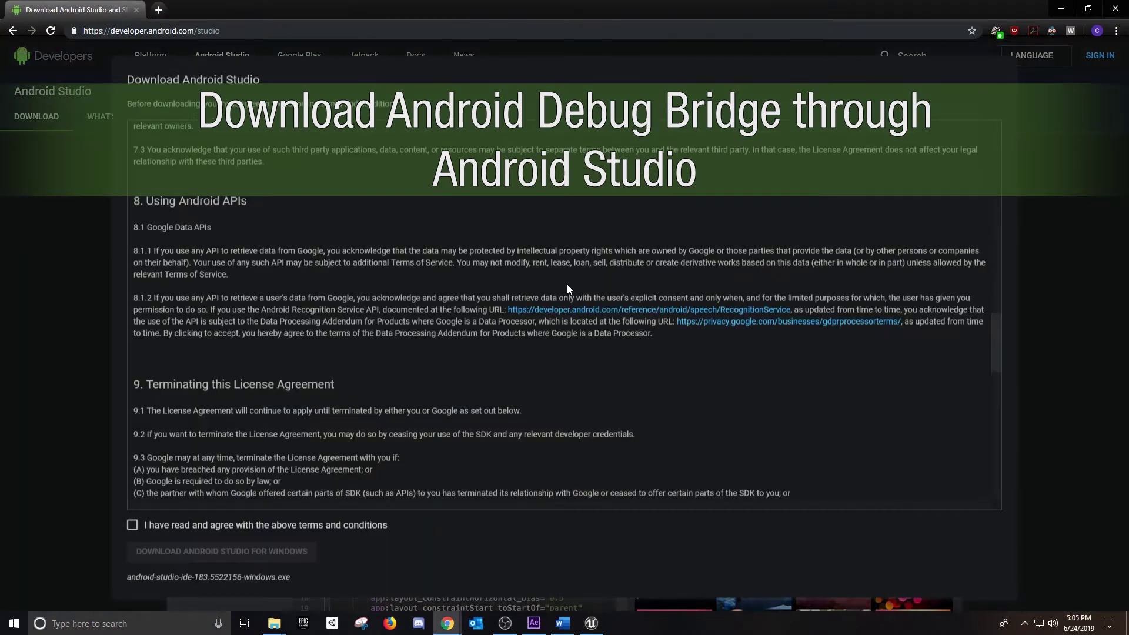
{"action": "left_click", "coordinate": [133, 525]}
{"action": "left_click", "coordinate": [186, 558]}
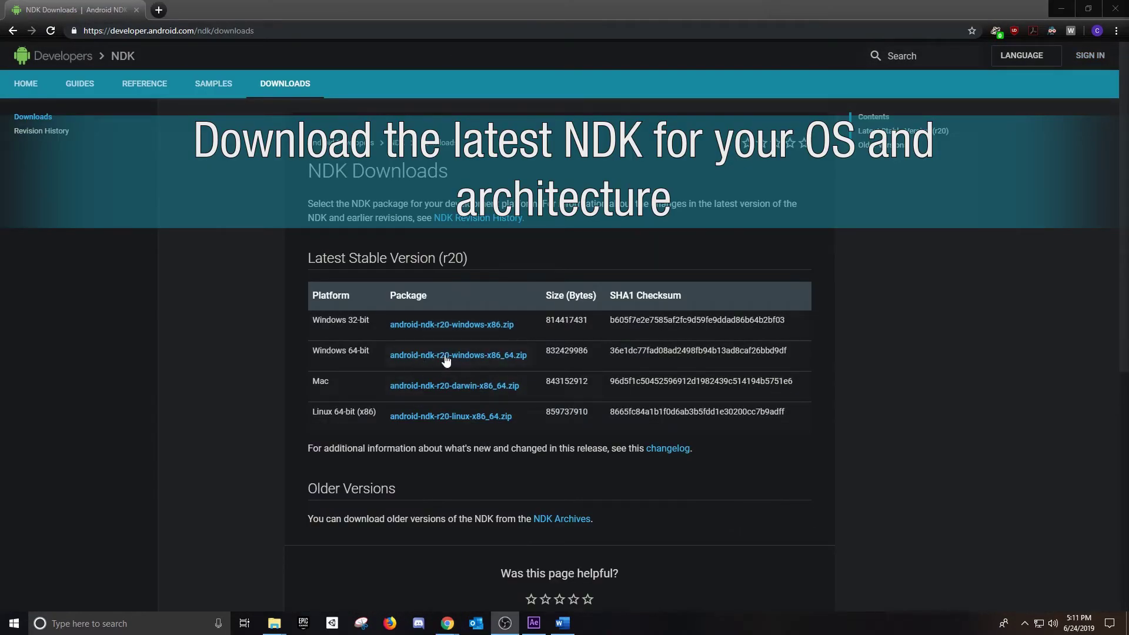
Step: Accept the terms and download the Windows 64-bit NDK r20 zip package
{"action": "left_click_drag", "start_coordinate": [345, 357], "coordinate": [364, 357]}
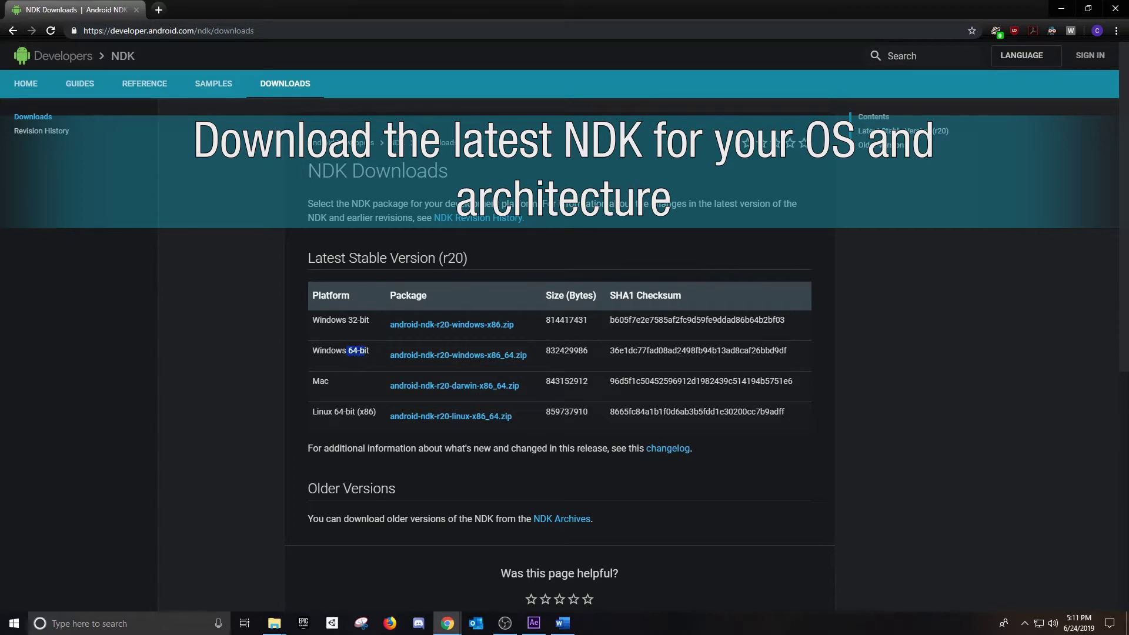
{"action": "left_click", "coordinate": [476, 356]}
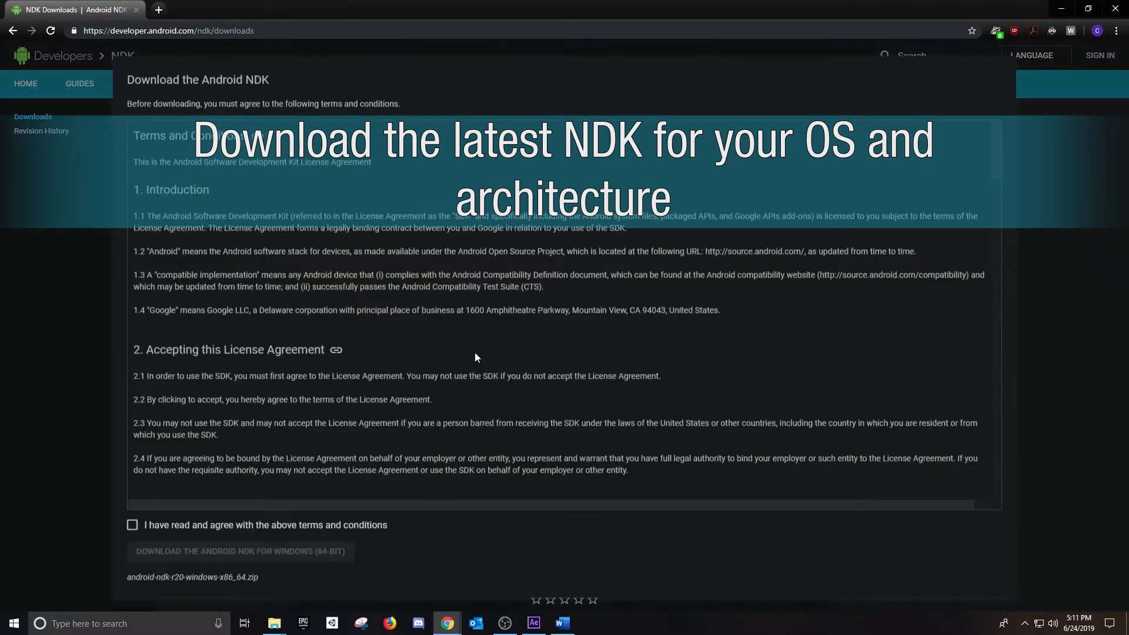
{"action": "left_click", "coordinate": [133, 526]}
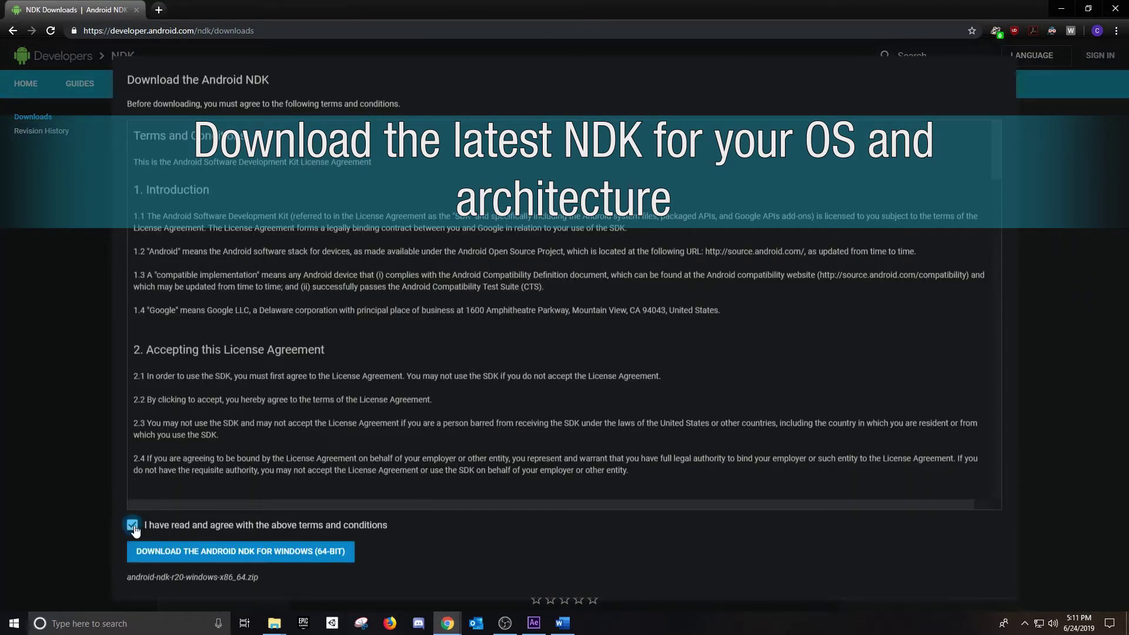
{"action": "left_click", "coordinate": [159, 553]}
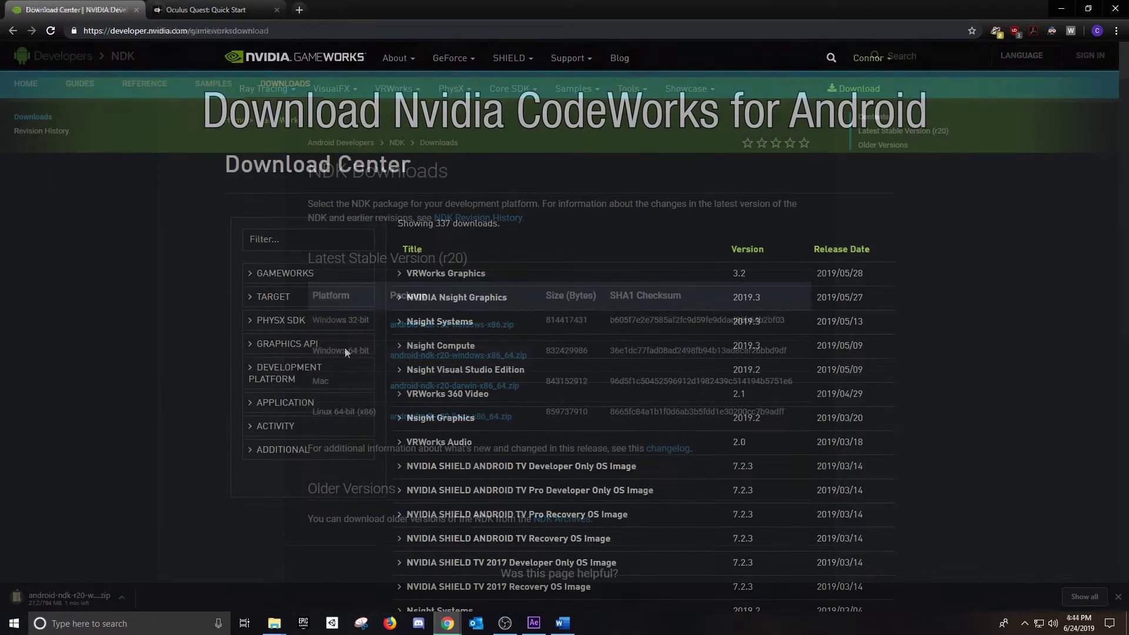
Step: Download the Windows (64-bit) installer of CodeWorks for Android 1R7 from the list
{"action": "scroll", "coordinate": [521, 203], "scroll_direction": "down", "scroll_amount": 15}
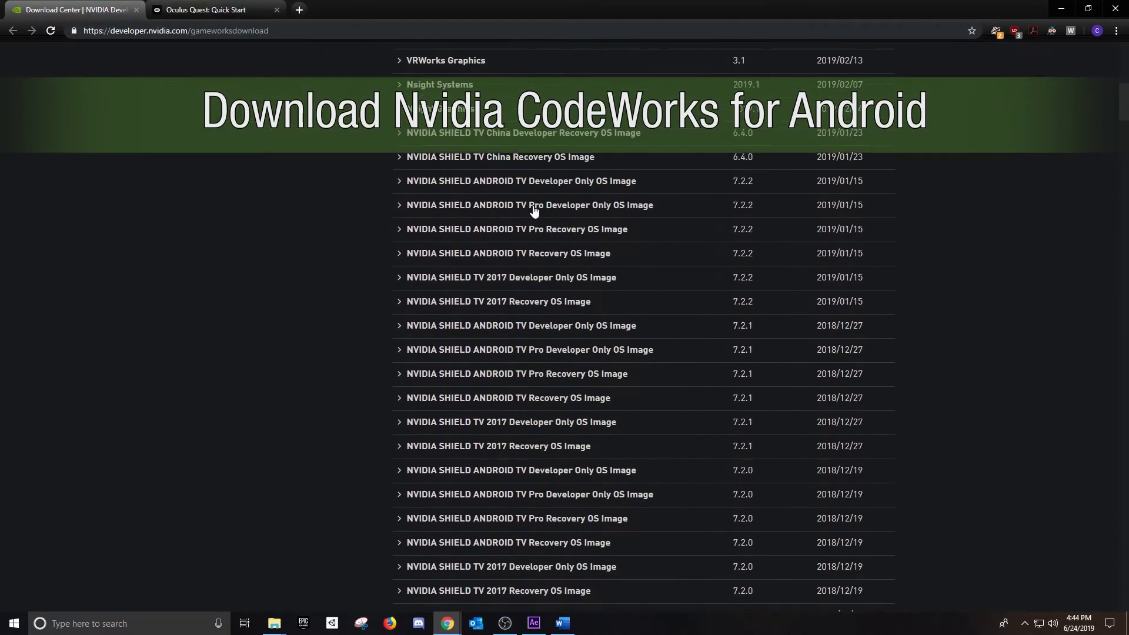
{"action": "scroll", "coordinate": [766, 207], "scroll_direction": "down", "scroll_amount": 5}
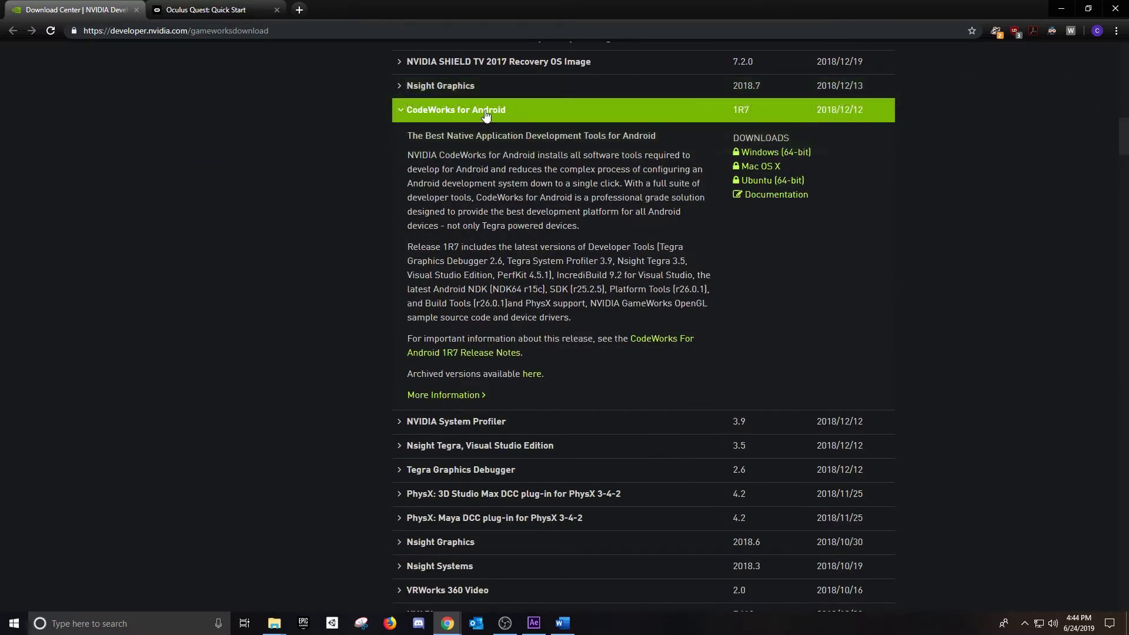
{"action": "left_click_drag", "start_coordinate": [492, 115], "coordinate": [410, 119]}
{"action": "left_click", "coordinate": [984, 209]}
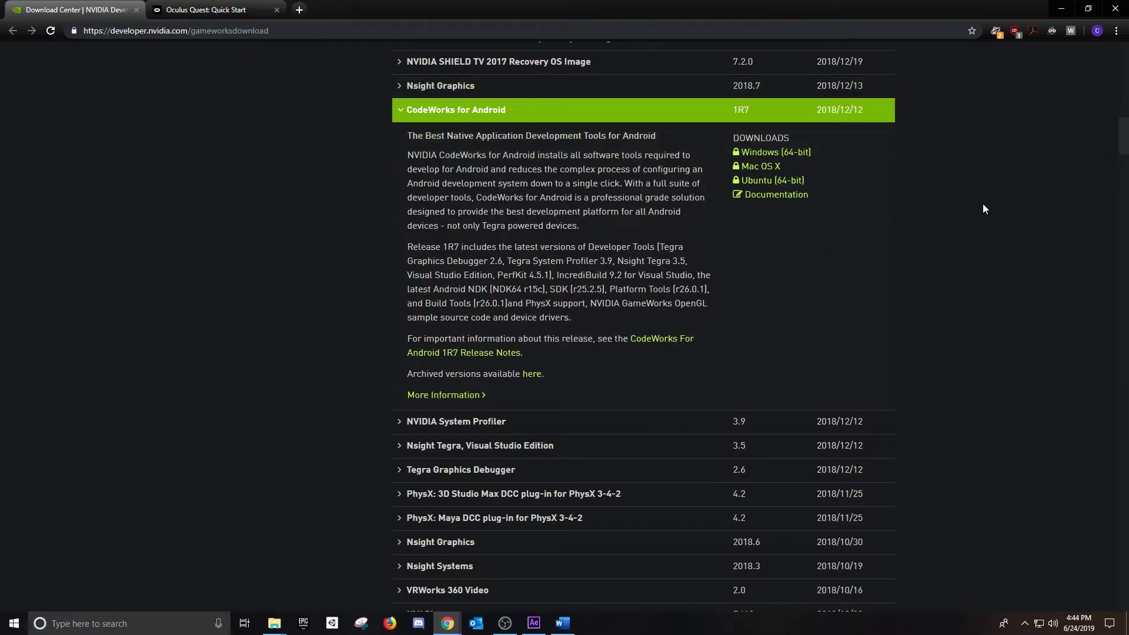
{"action": "left_click", "coordinate": [793, 154]}
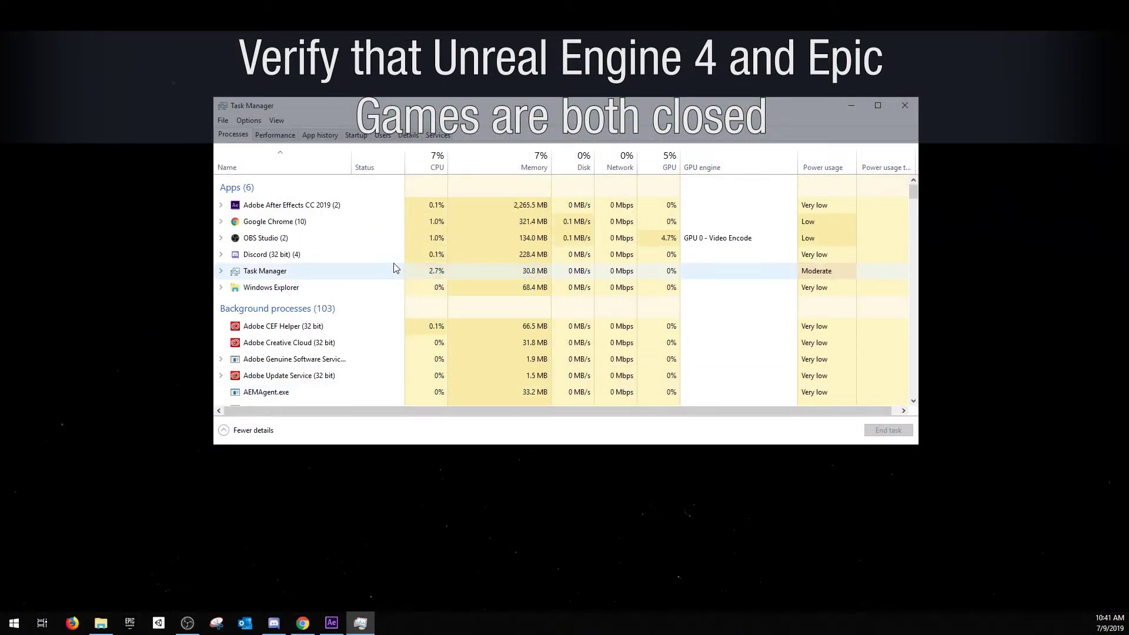
Step: End the EpicGamesLauncher background process in Task Manager
{"action": "scroll", "coordinate": [394, 268], "scroll_direction": "down", "scroll_amount": 1}
{"action": "scroll", "coordinate": [394, 268], "scroll_direction": "down", "scroll_amount": 3}
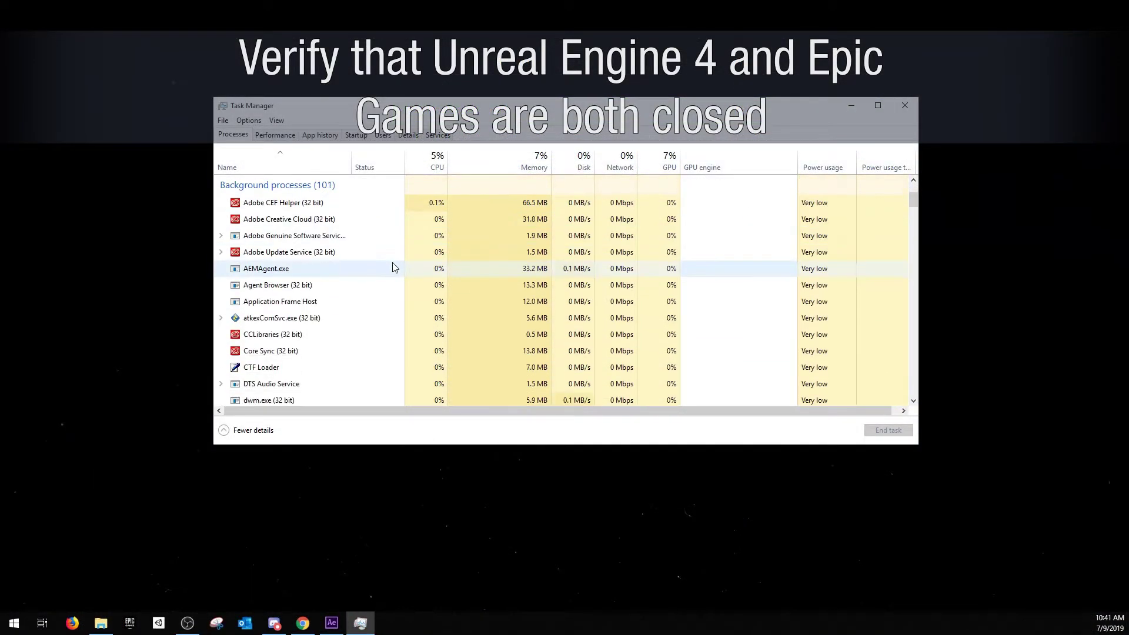
{"action": "scroll", "coordinate": [394, 268], "scroll_direction": "down", "scroll_amount": 2}
{"action": "left_click", "coordinate": [328, 332]}
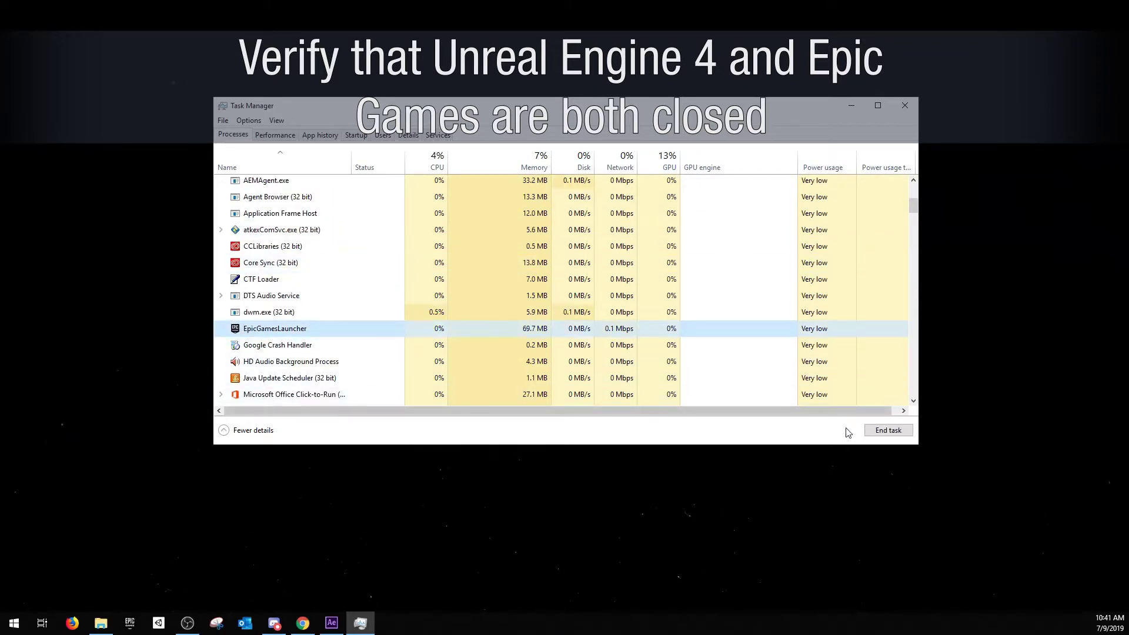
{"action": "left_click", "coordinate": [888, 430]}
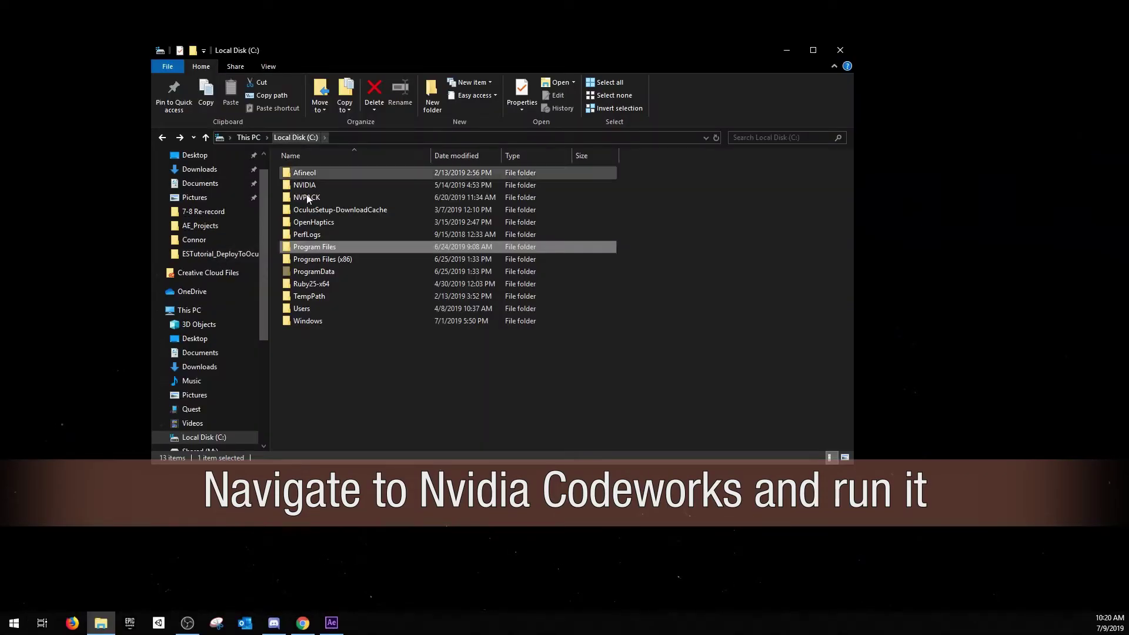
Step: Go to Program Files\Epic Games\UE_4.22\Engine\Extras\AndroidWorks\Win64 and launch the CodeWorks installer
{"action": "double_click", "coordinate": [342, 248]}
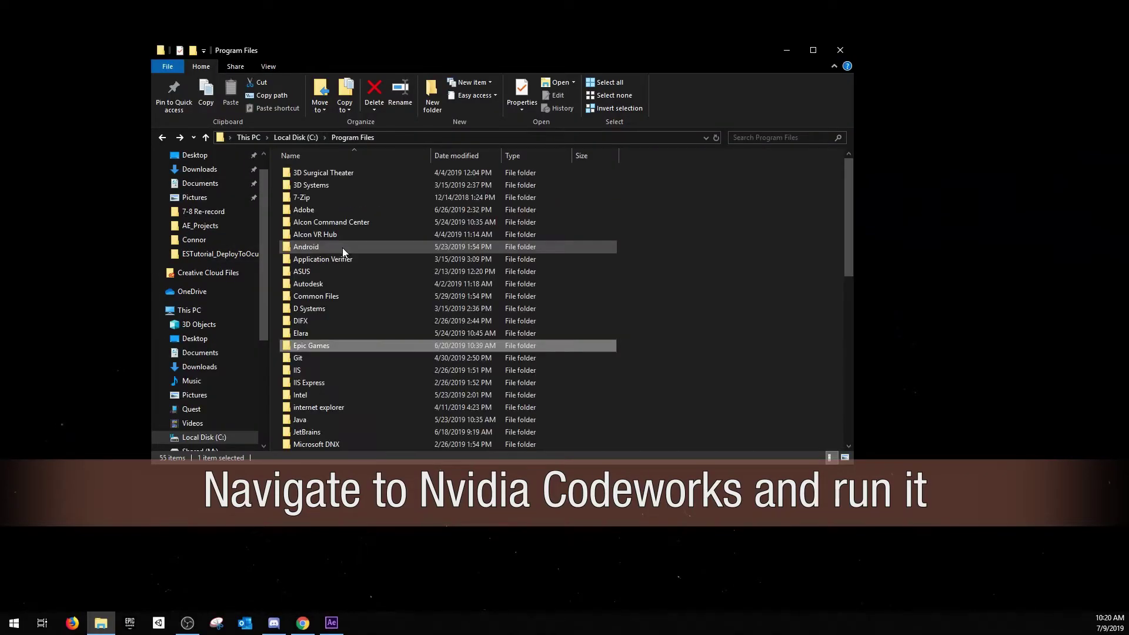
{"action": "double_click", "coordinate": [334, 345]}
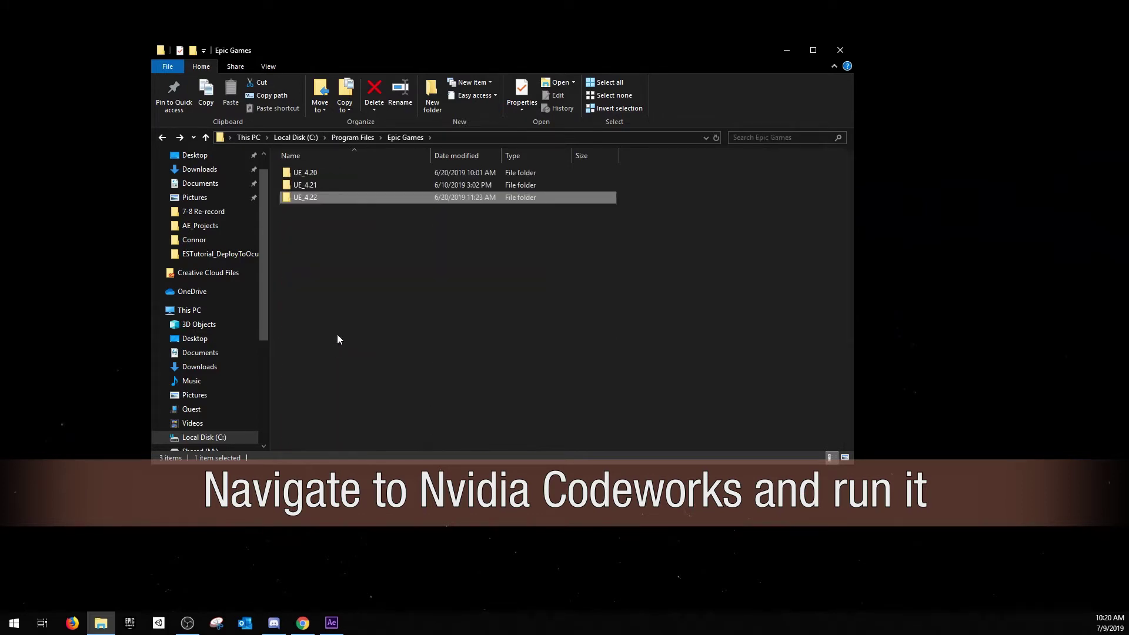
{"action": "double_click", "coordinate": [327, 196]}
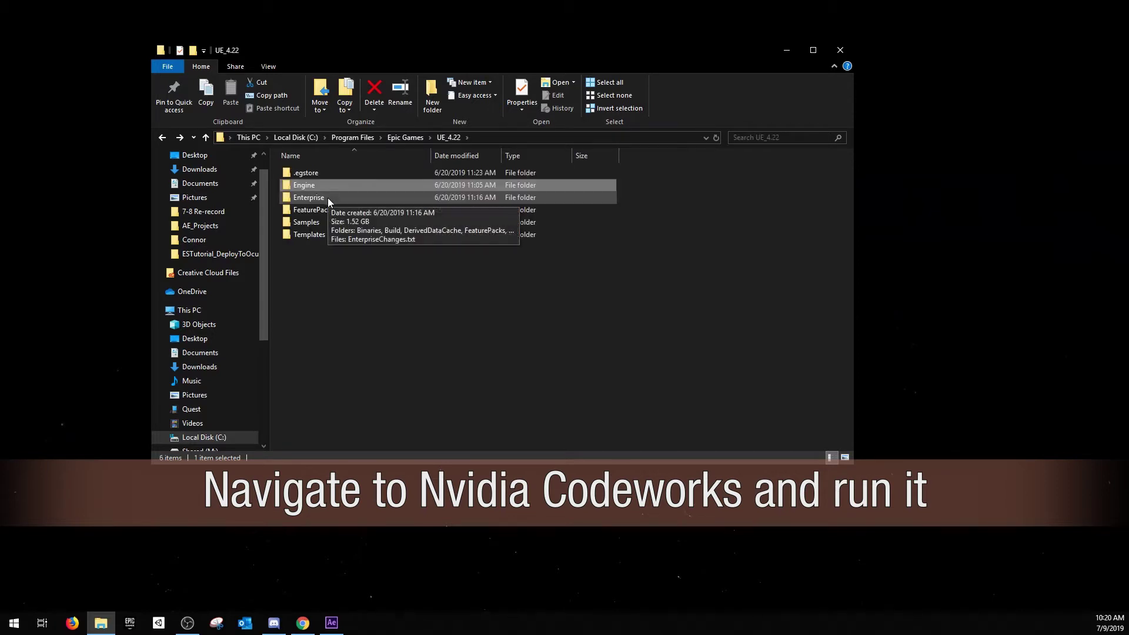
{"action": "double_click", "coordinate": [338, 185]}
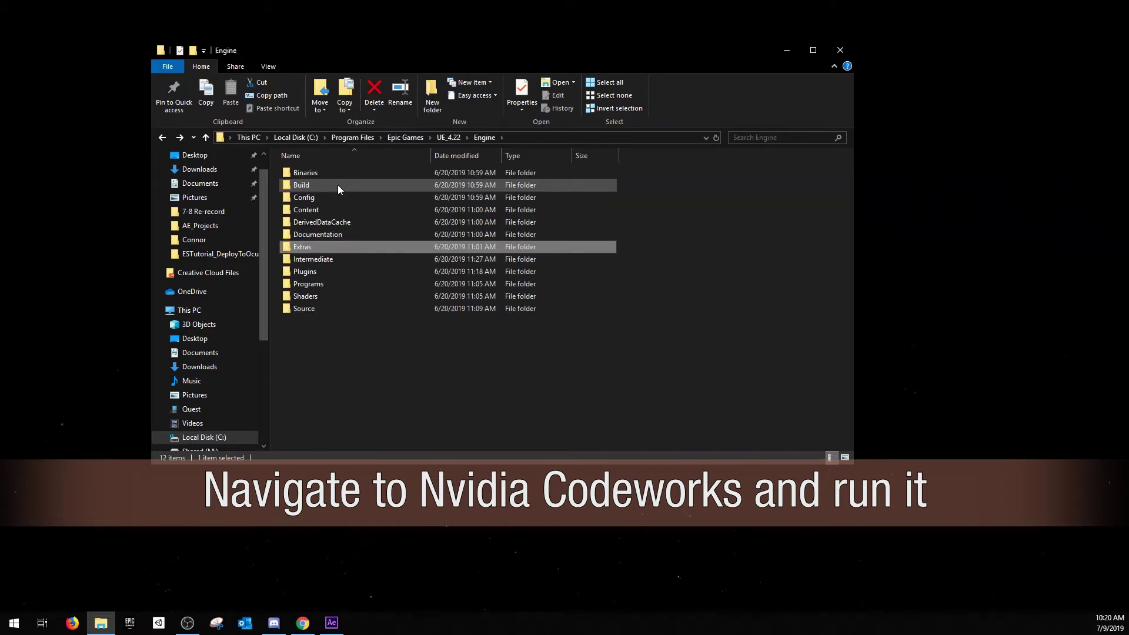
{"action": "double_click", "coordinate": [371, 249]}
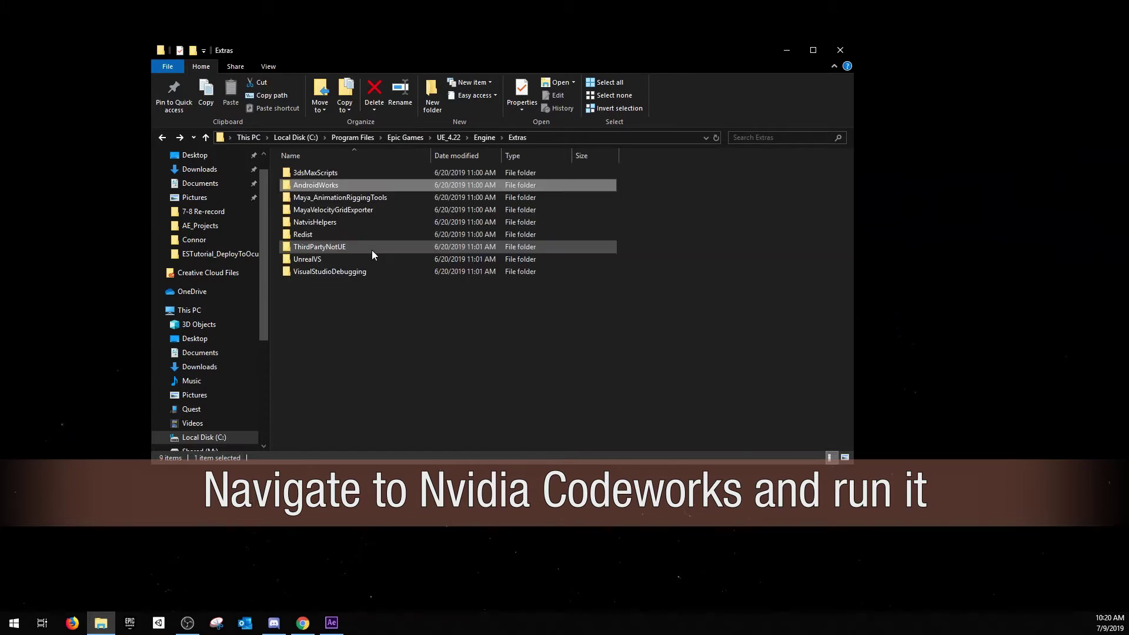
{"action": "double_click", "coordinate": [353, 186]}
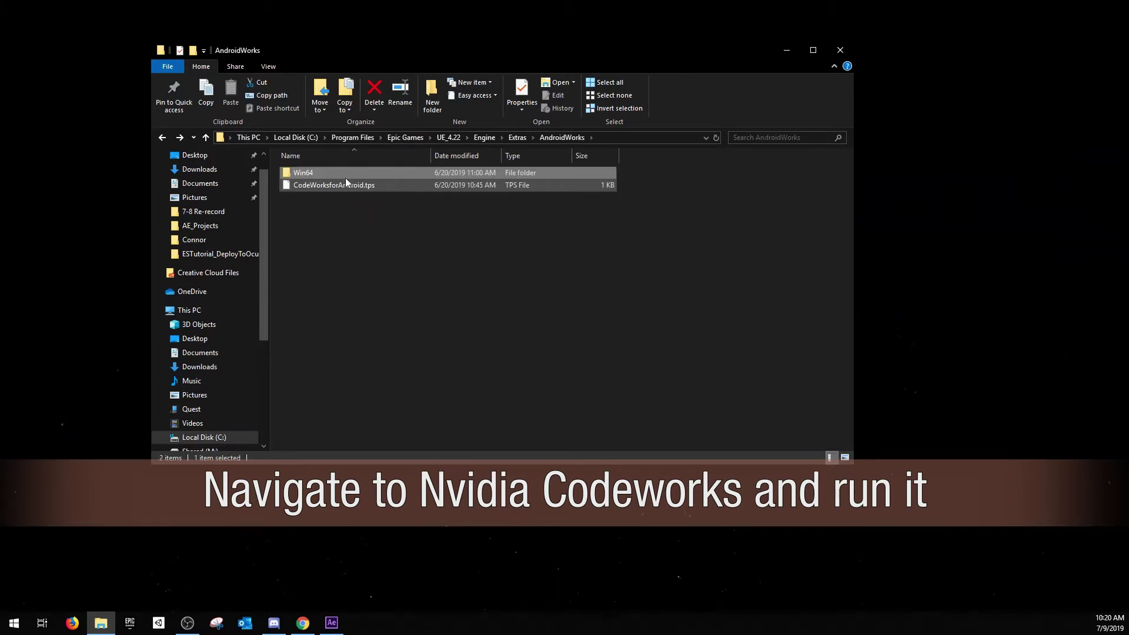
{"action": "double_click", "coordinate": [329, 174]}
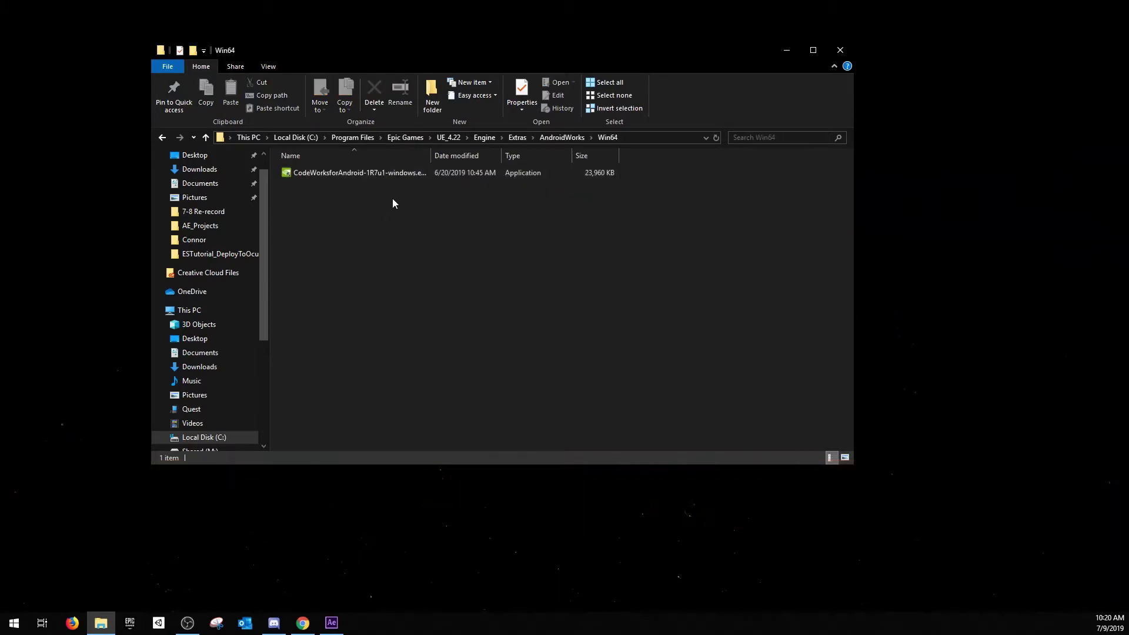
{"action": "left_click", "coordinate": [406, 173]}
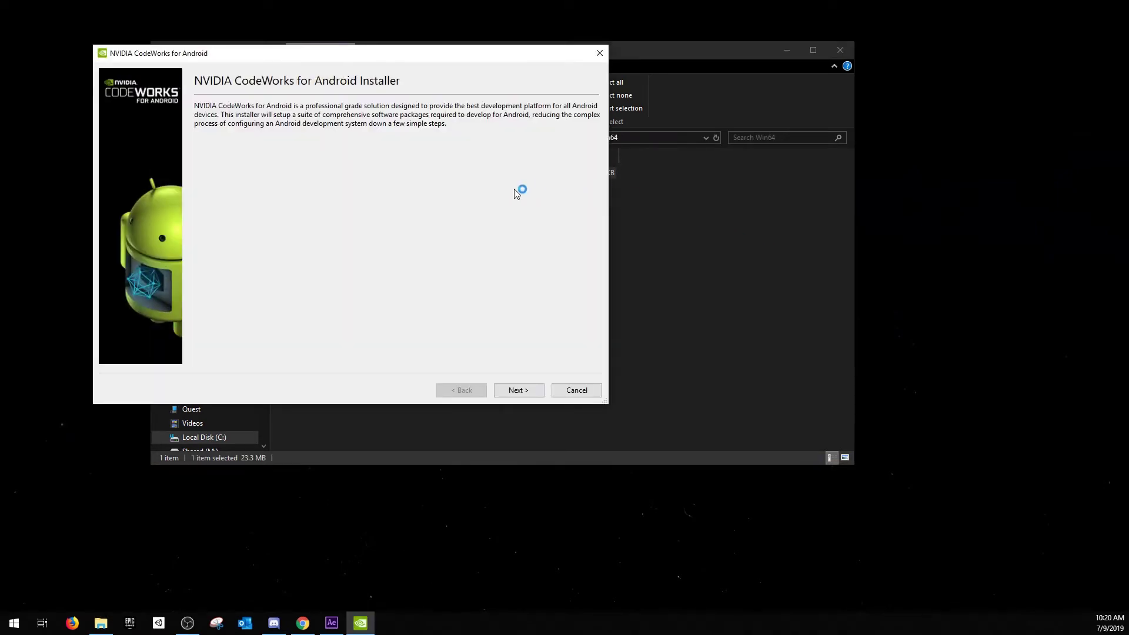
Step: Opt out of usage data and keep the default directories and Standard components
{"action": "left_click", "coordinate": [530, 391]}
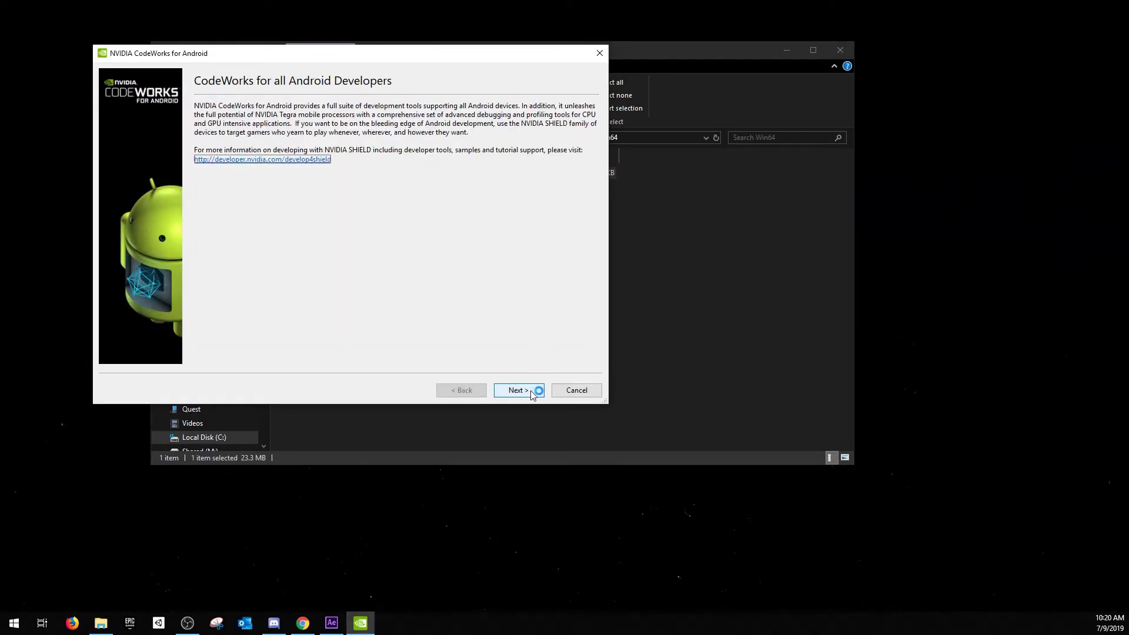
{"action": "left_click", "coordinate": [526, 390]}
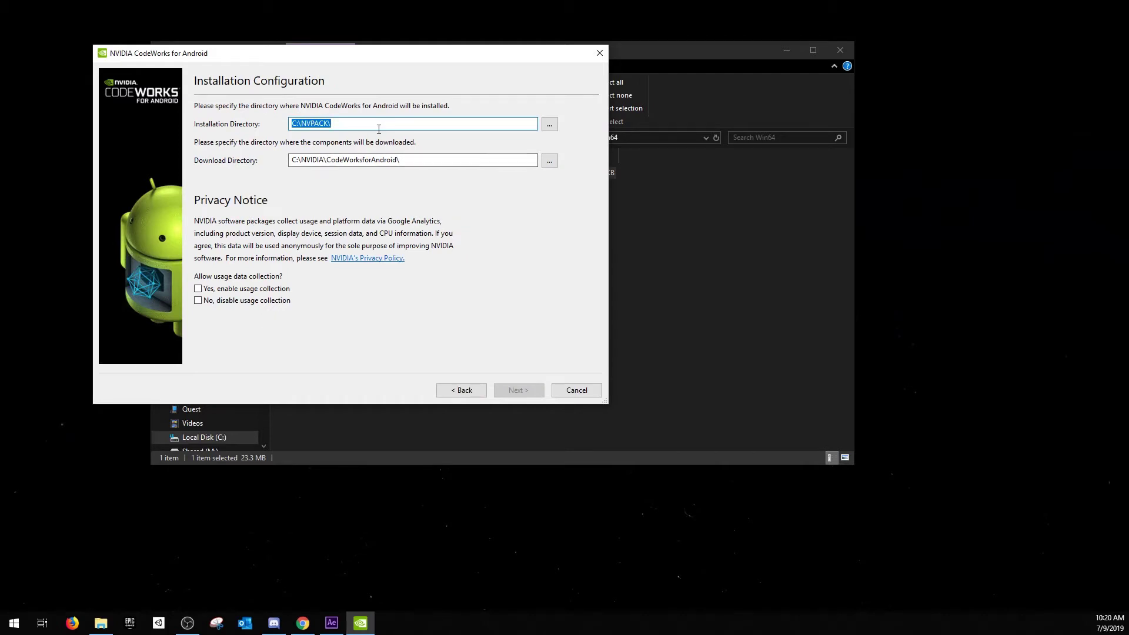
{"action": "left_click", "coordinate": [249, 302]}
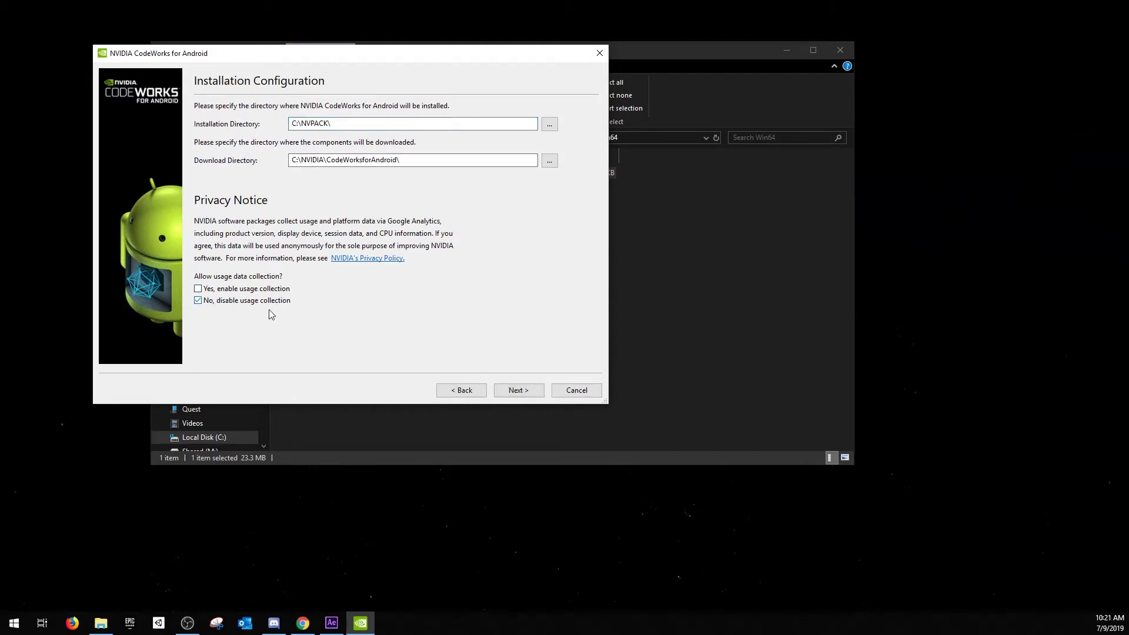
{"action": "left_click", "coordinate": [511, 390]}
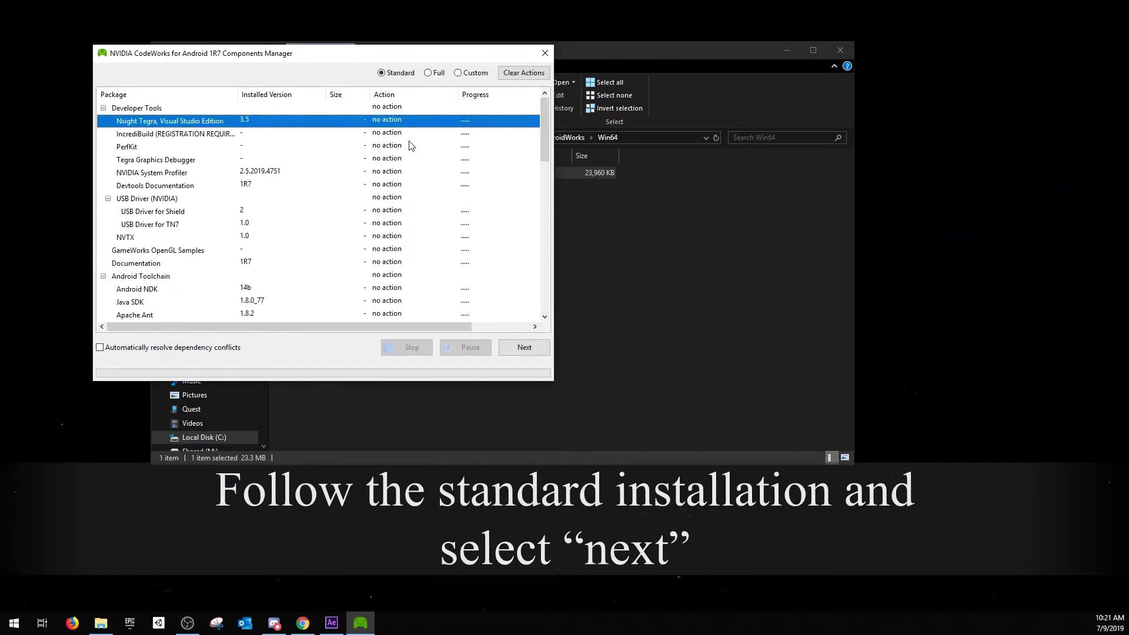
{"action": "left_click", "coordinate": [395, 76]}
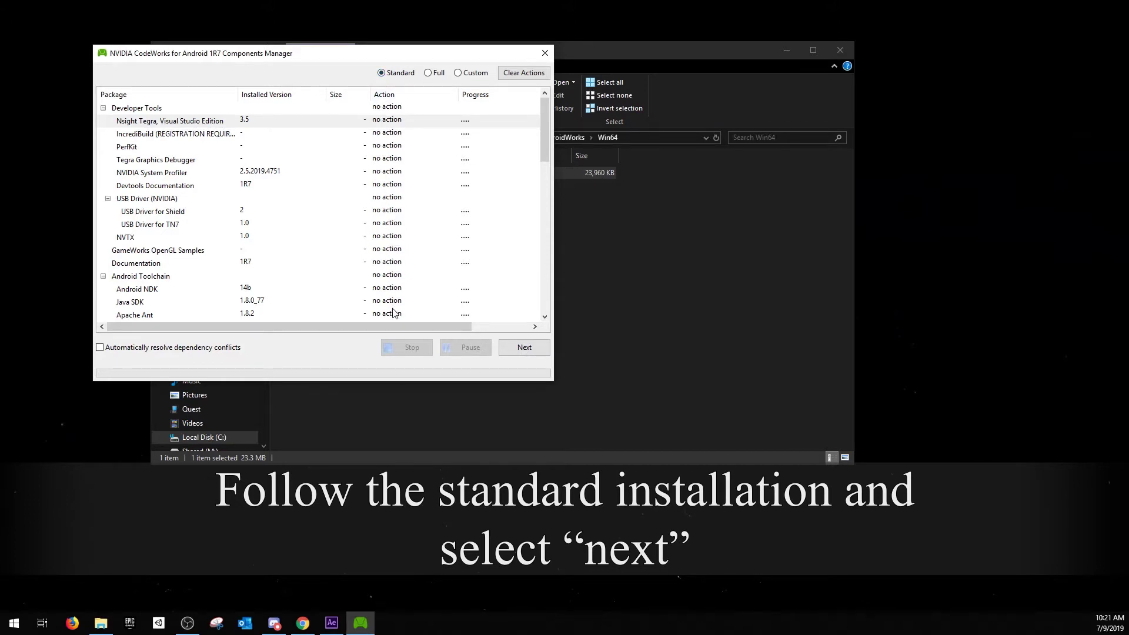
{"action": "scroll", "coordinate": [392, 313], "scroll_direction": "down", "scroll_amount": 7}
{"action": "scroll", "coordinate": [393, 294], "scroll_direction": "up", "scroll_amount": 8}
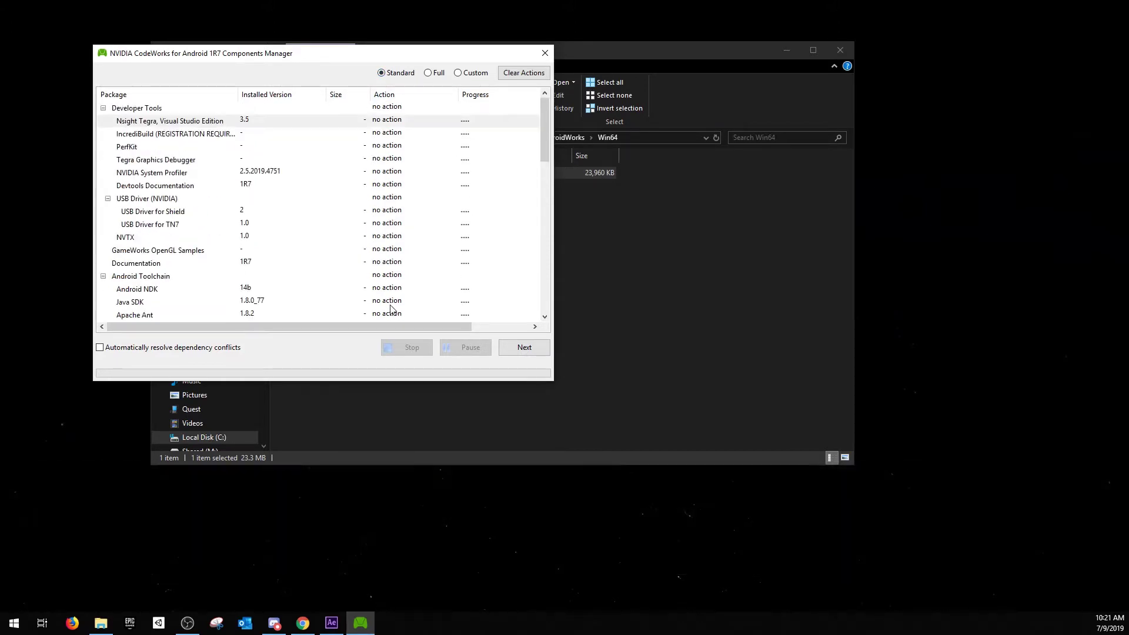
{"action": "left_click", "coordinate": [524, 348]}
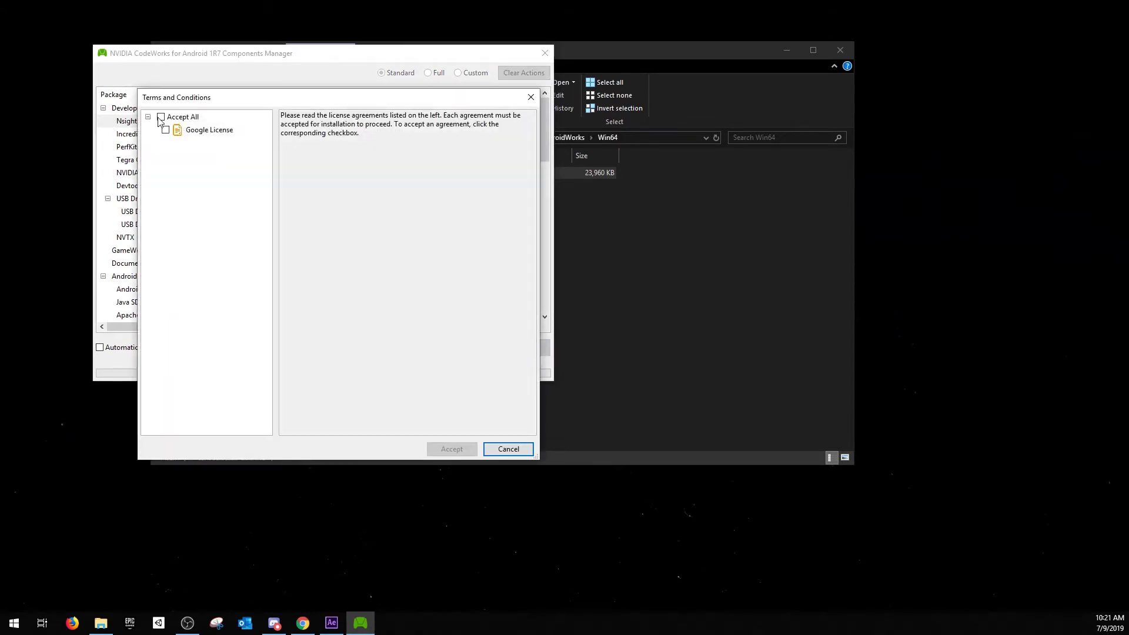
Step: Accept all license agreements, run the installation and finish the installer
{"action": "left_click", "coordinate": [160, 117]}
{"action": "left_click", "coordinate": [450, 449]}
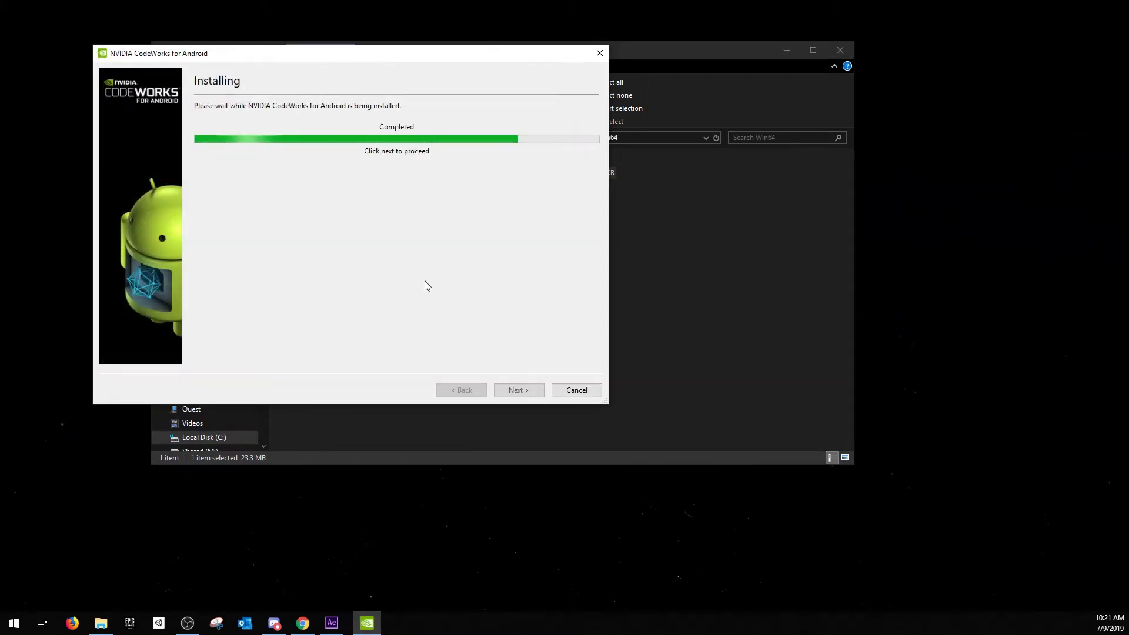
{"action": "left_click", "coordinate": [520, 391]}
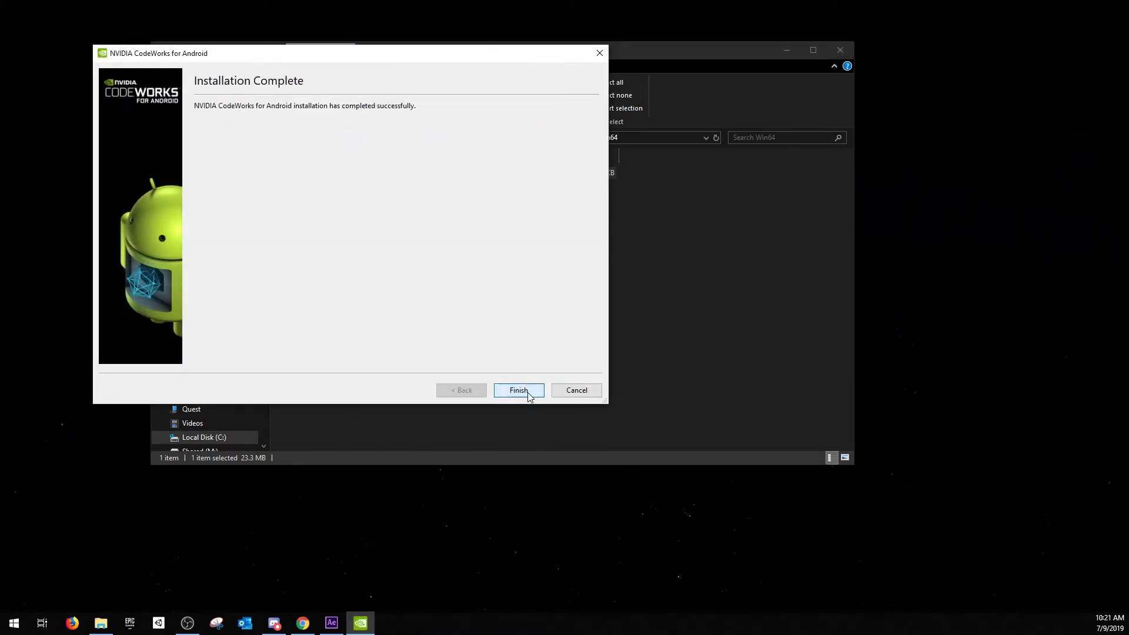
{"action": "left_click", "coordinate": [528, 393]}
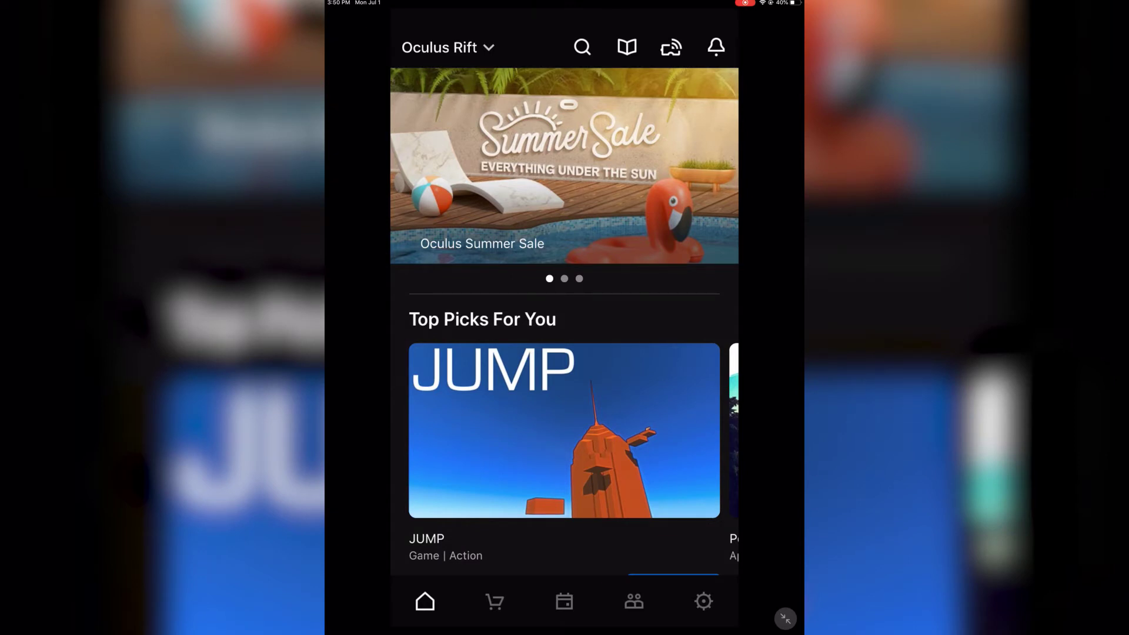
Step: Open the third Oculus Quest's More Settings > Developer Mode to turn Developer Mode on
{"action": "left_click", "coordinate": [703, 601]}
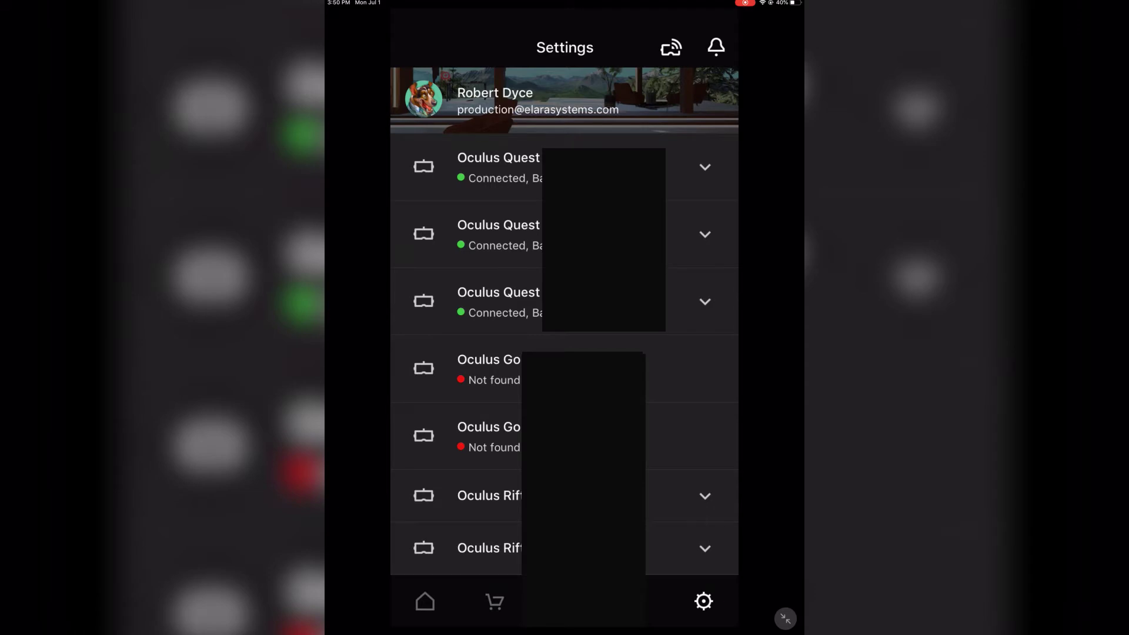
{"action": "left_click", "coordinate": [705, 301]}
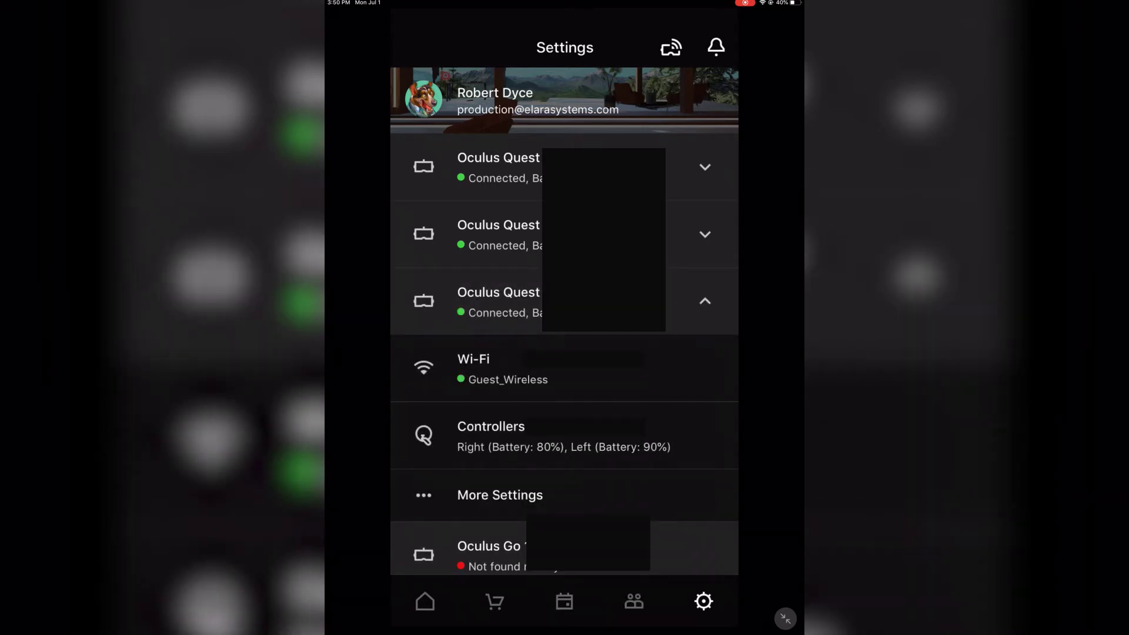
{"action": "left_click", "coordinate": [499, 495]}
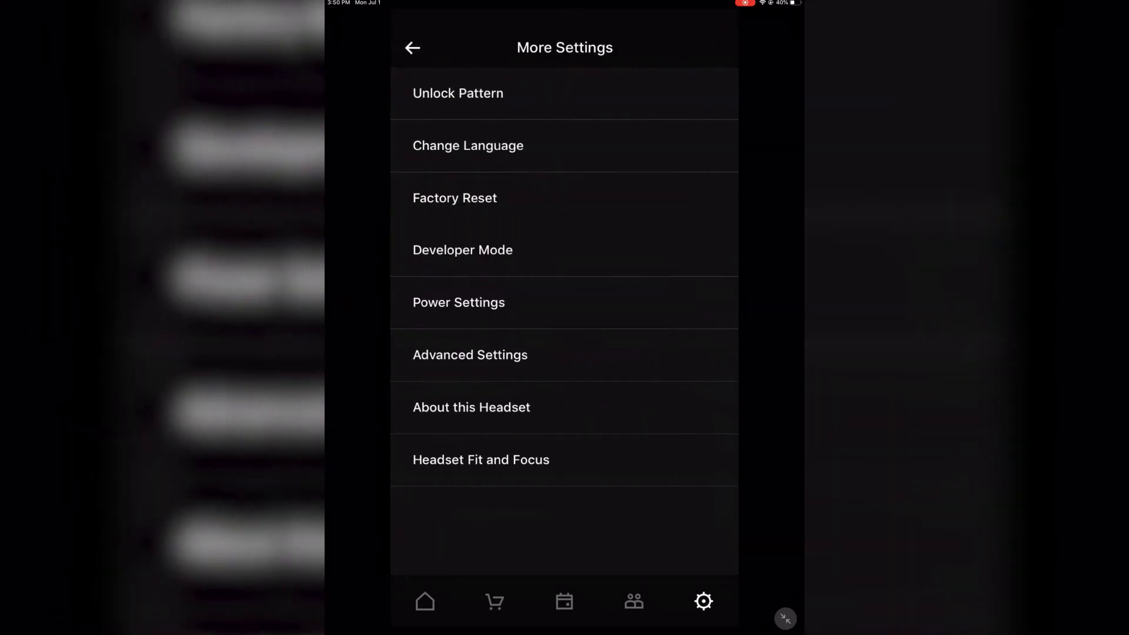
{"action": "left_click", "coordinate": [463, 249]}
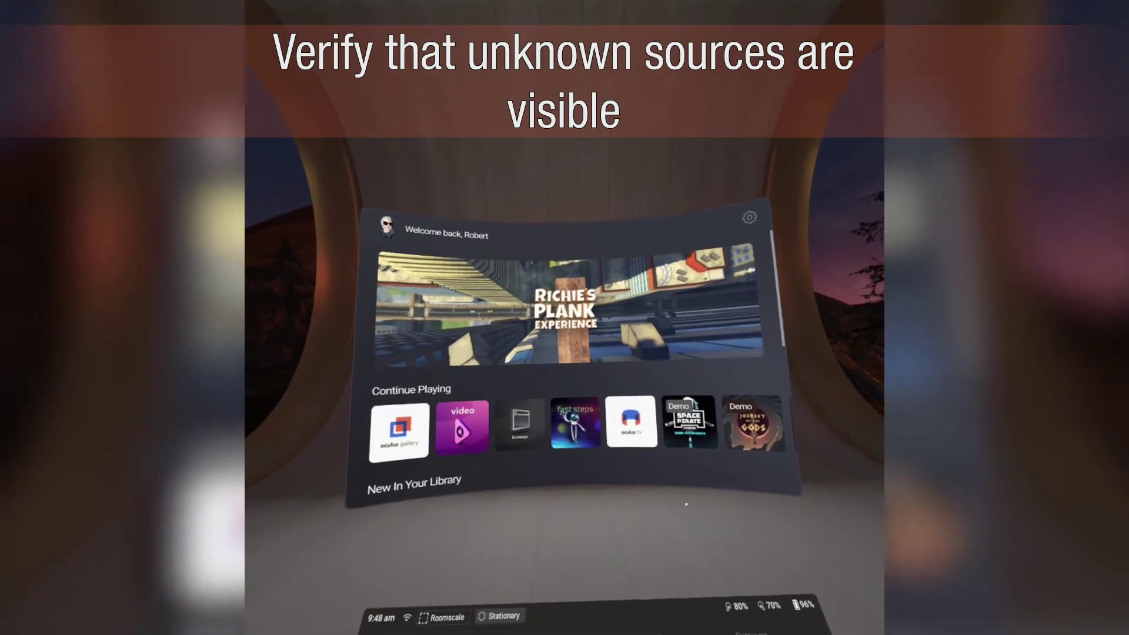
Step: Show the Library's Unknown Sources list with ElaraOculusQuestTut and Errorpocalypse
{"action": "left_click", "coordinate": [610, 426]}
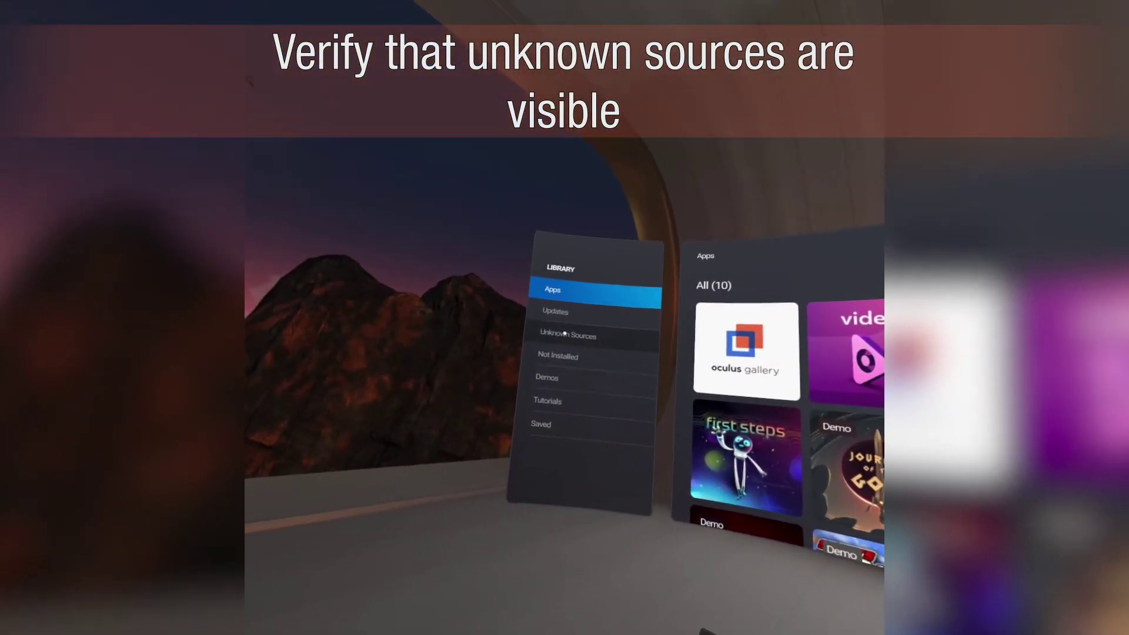
{"action": "left_click", "coordinate": [566, 334]}
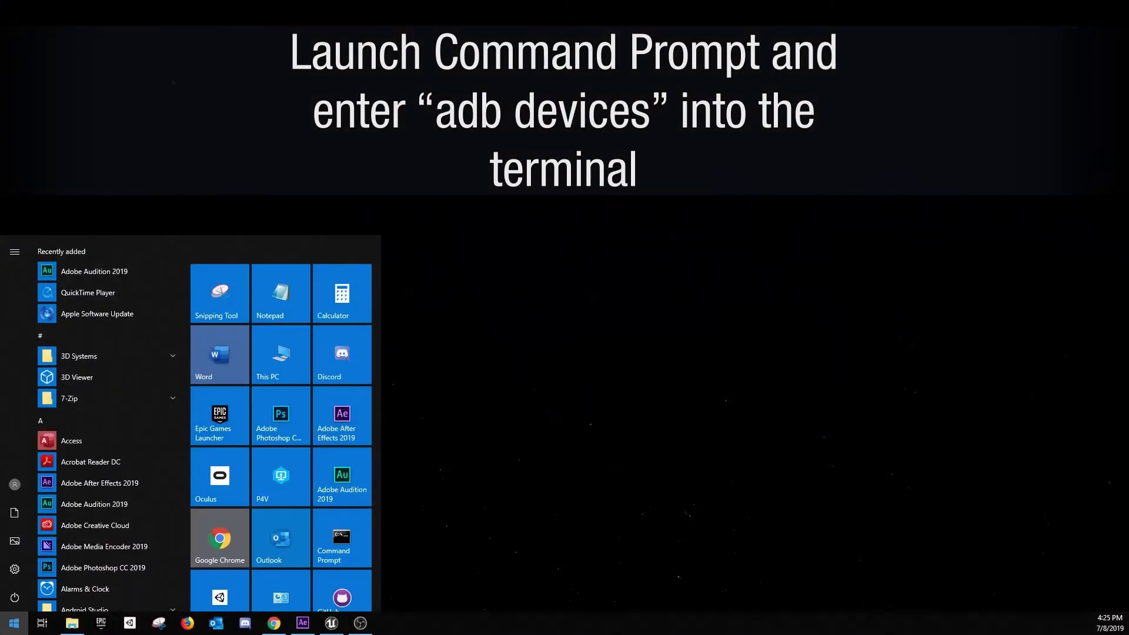
Step: Open Command Prompt via cmd and run 'adb devices' to confirm one attached device
{"action": "type", "text": "cmd"}
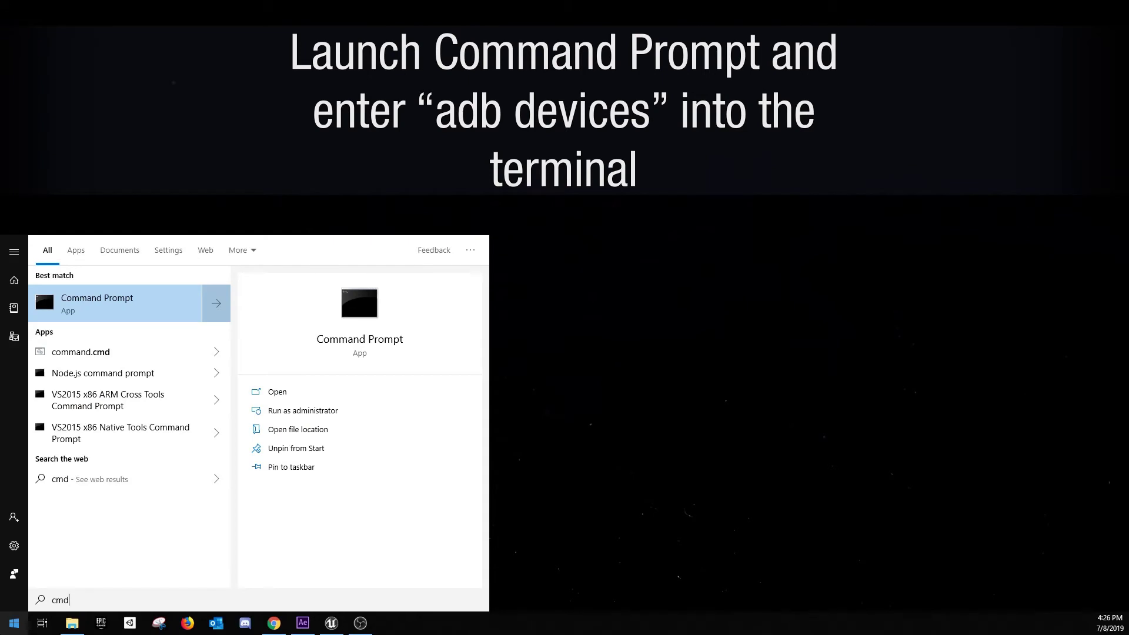
{"action": "key", "text": "Return"}
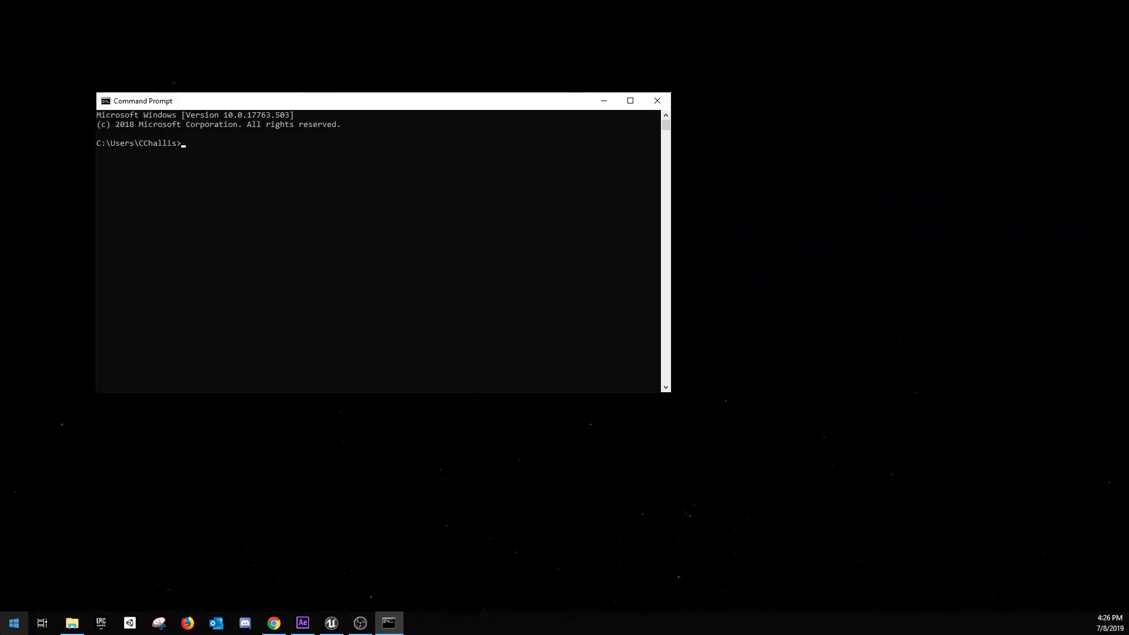
{"action": "type", "text": "Adb "}
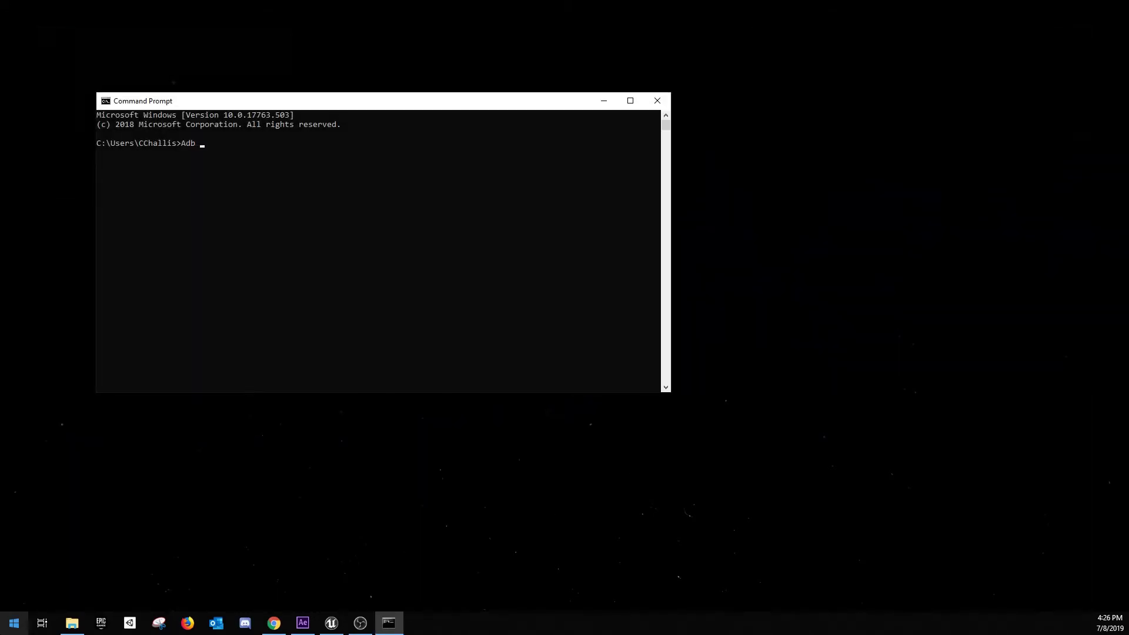
{"action": "type", "text": "devices"}
{"action": "key", "text": "Return"}
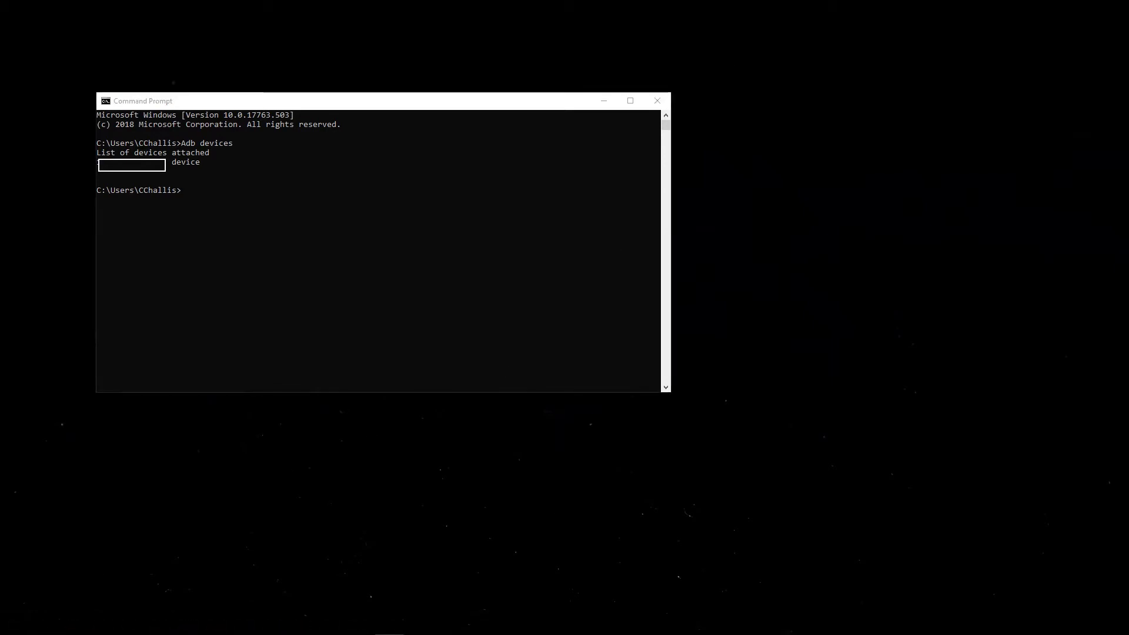
{"action": "left_click", "coordinate": [303, 622]}
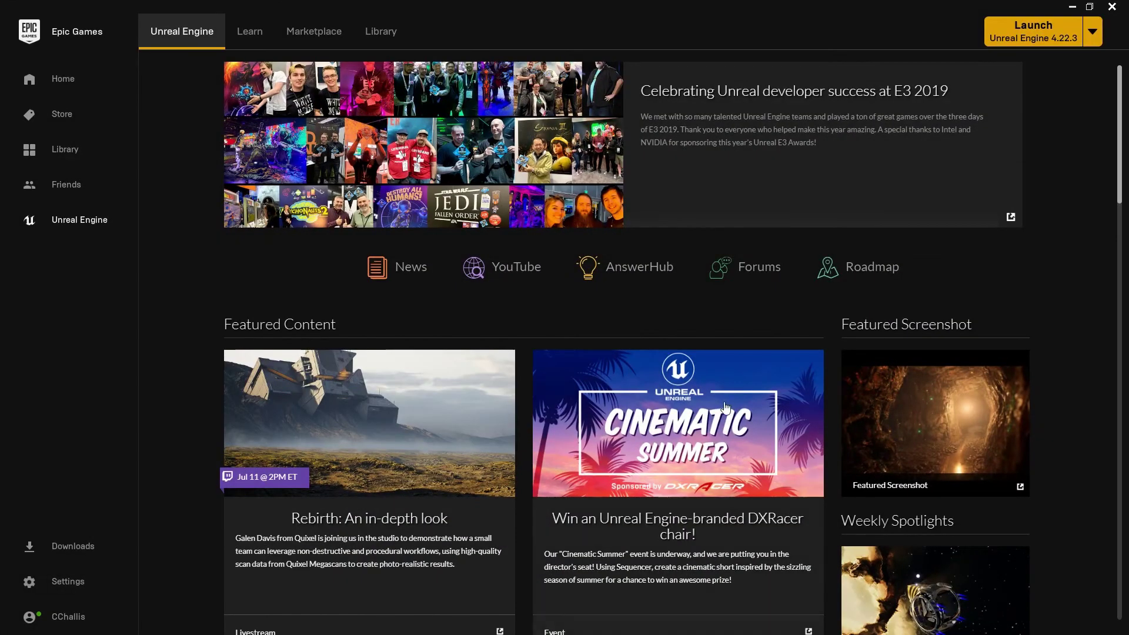
Step: Launch Unreal Engine 4.22.3 from the Epic Games Launcher
{"action": "left_click", "coordinate": [1033, 32]}
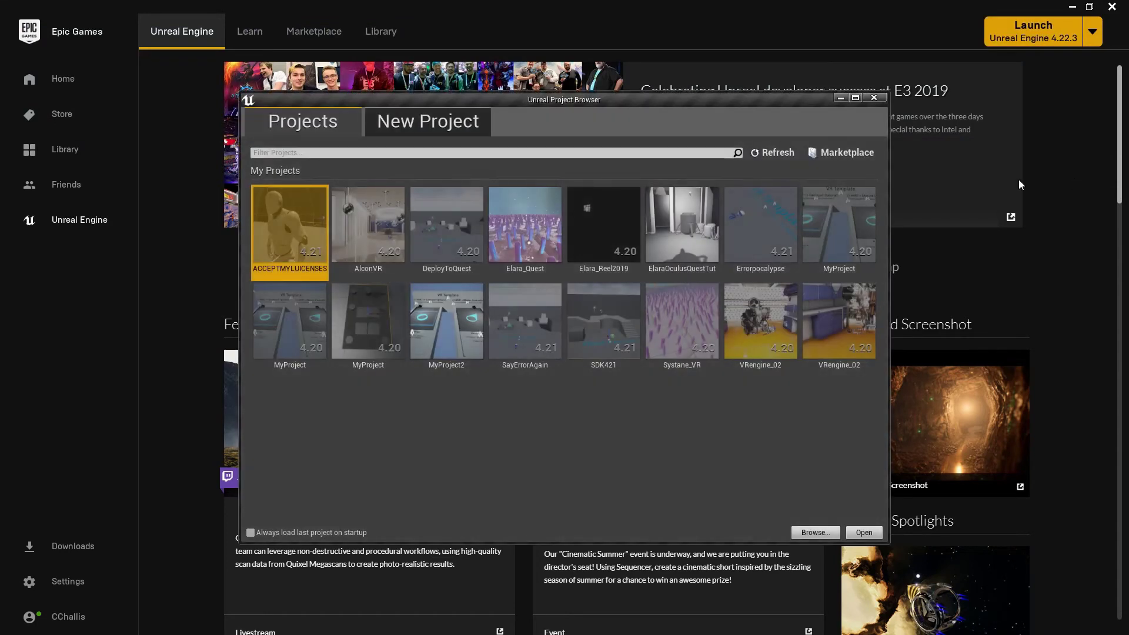
Step: Create Blank project ElaraQuestTutorial targeting Mobile / Tablet with Scalable 3D or 2D graphics
{"action": "left_click", "coordinate": [396, 121]}
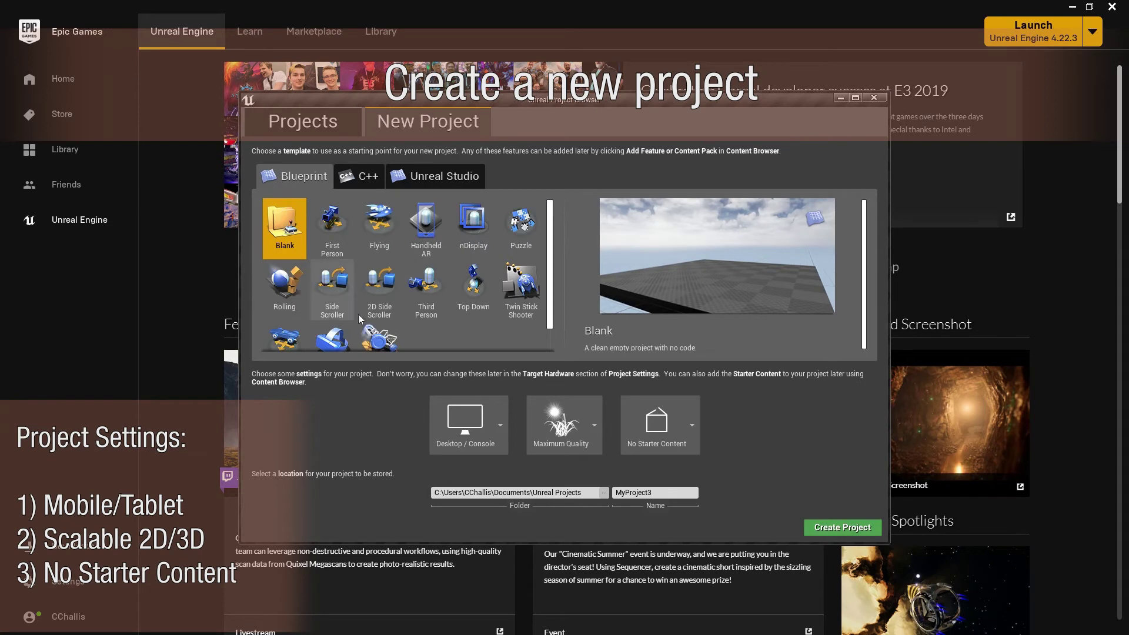
{"action": "left_click", "coordinate": [493, 425]}
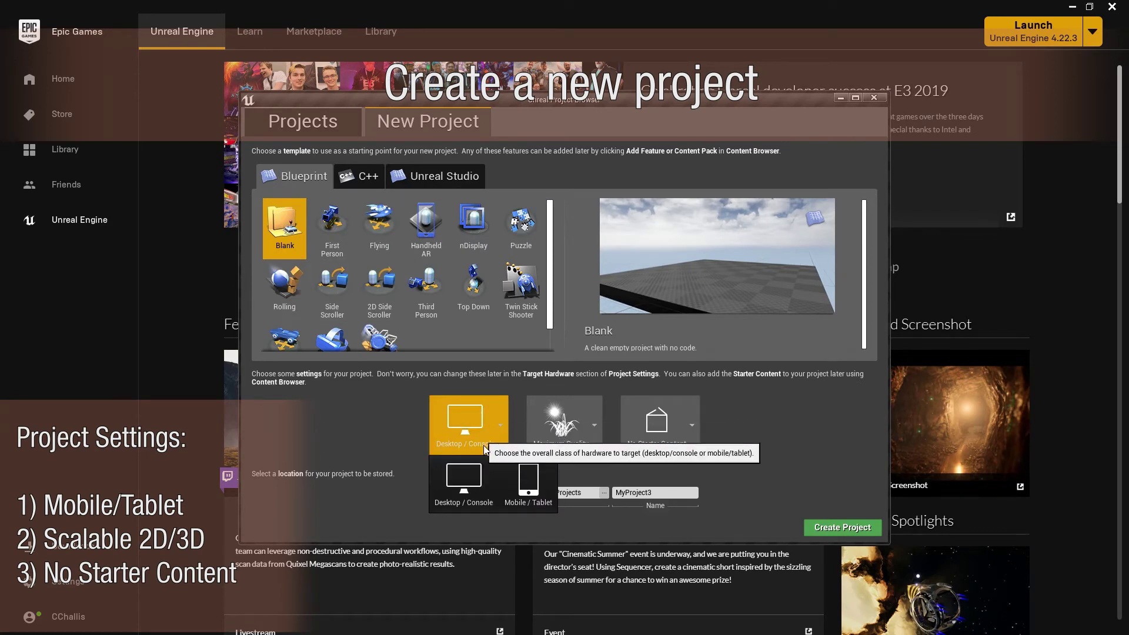
{"action": "left_click", "coordinate": [528, 482]}
{"action": "left_click", "coordinate": [562, 439]}
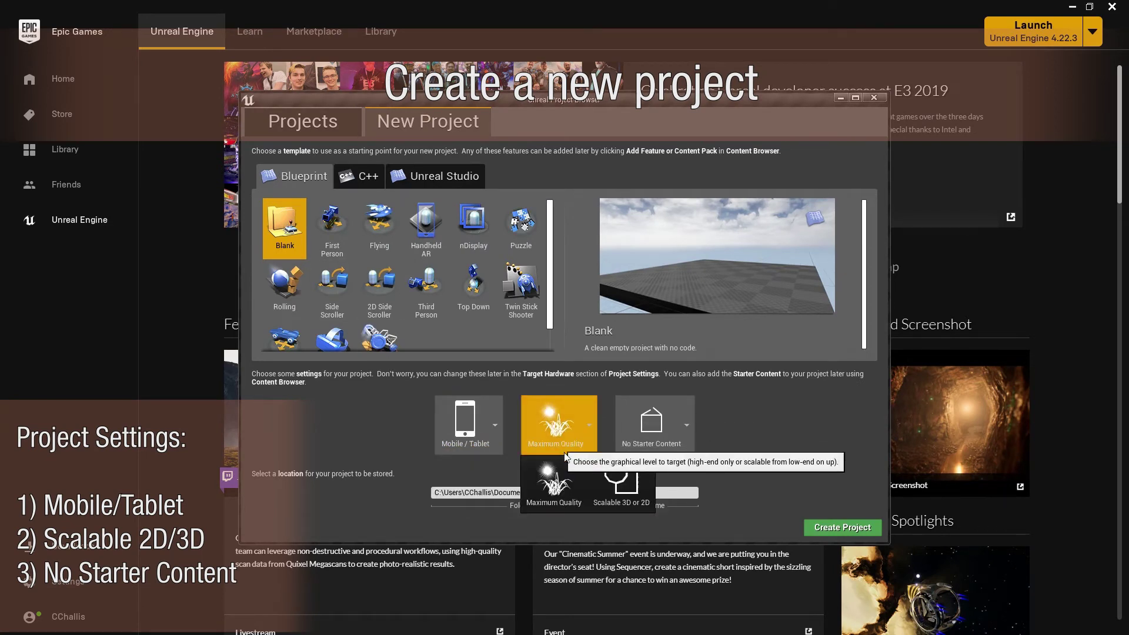
{"action": "left_click", "coordinate": [605, 483]}
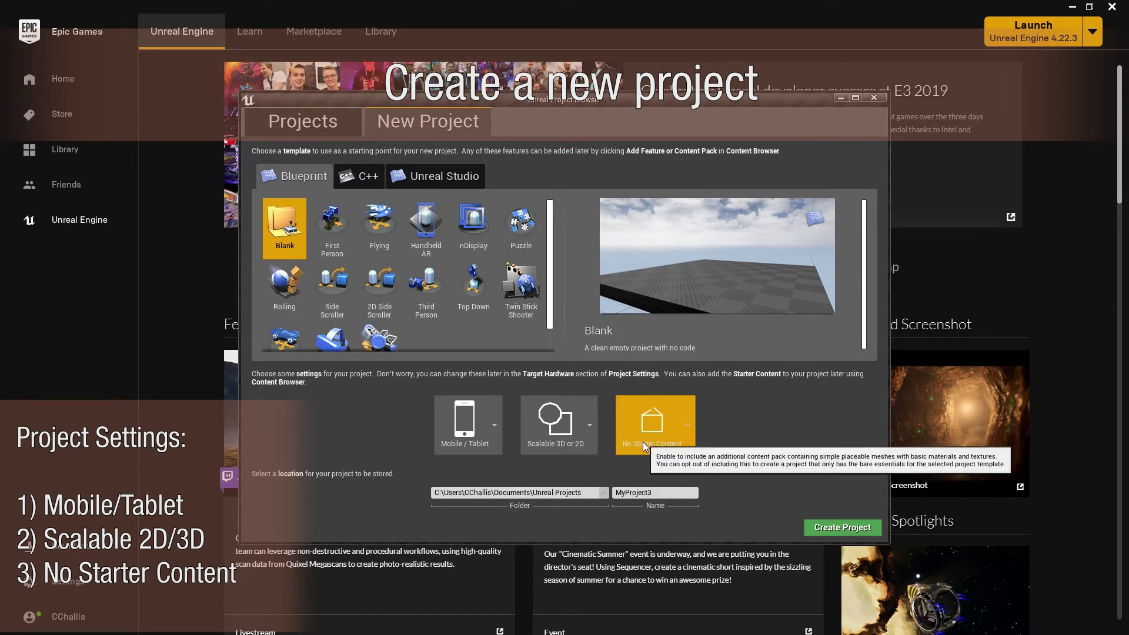
{"action": "left_click", "coordinate": [679, 493]}
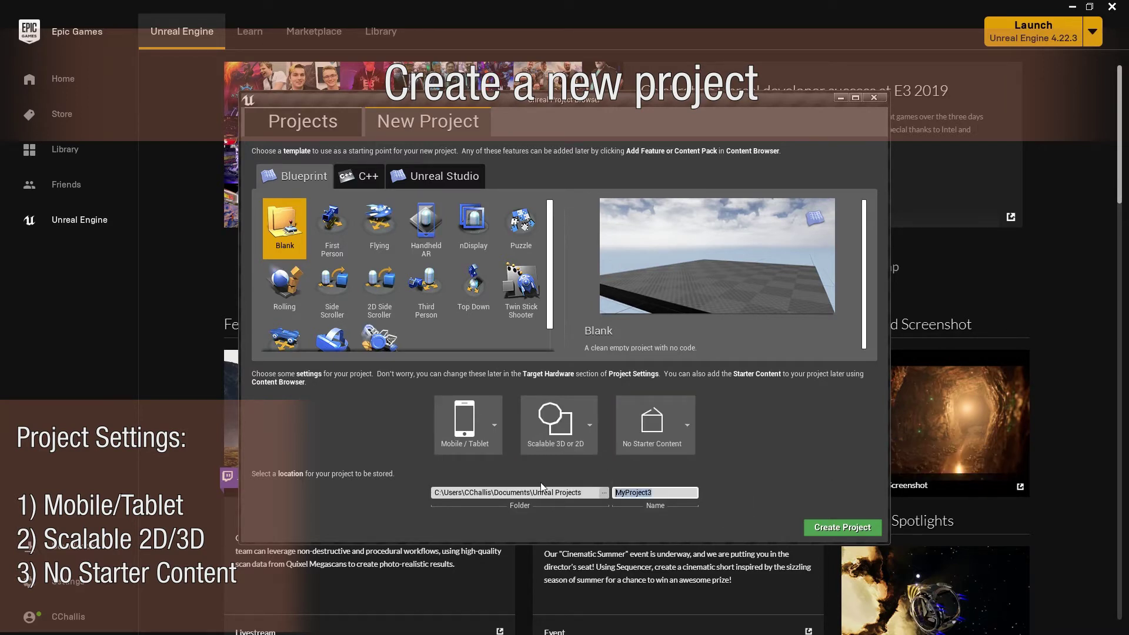
{"action": "type", "text": "Elara"}
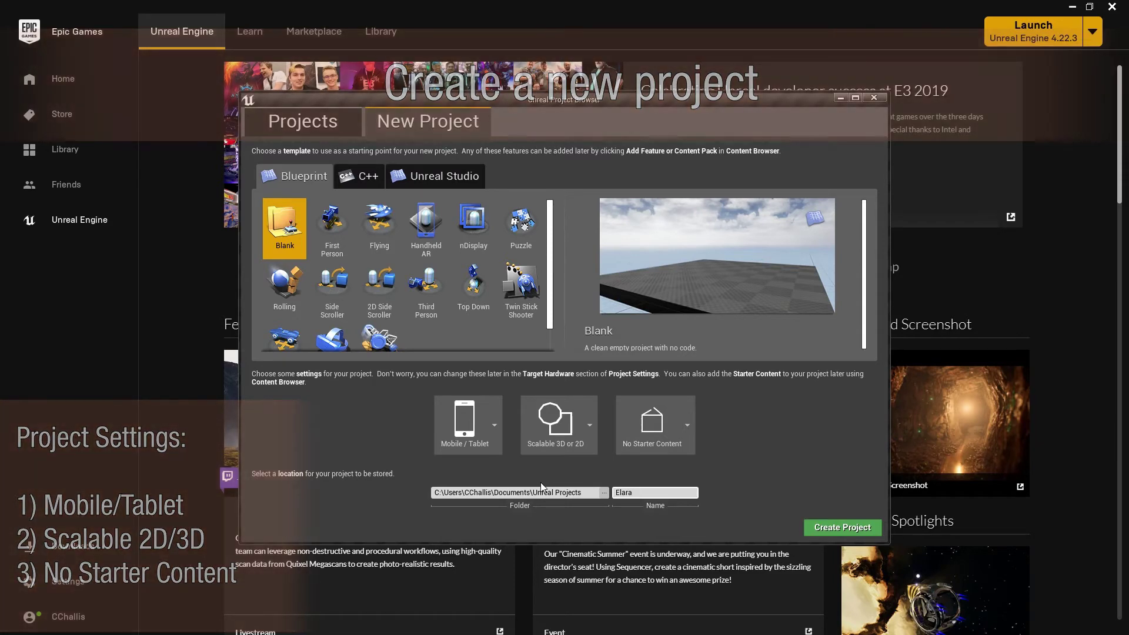
{"action": "type", "text": "QuestTut"}
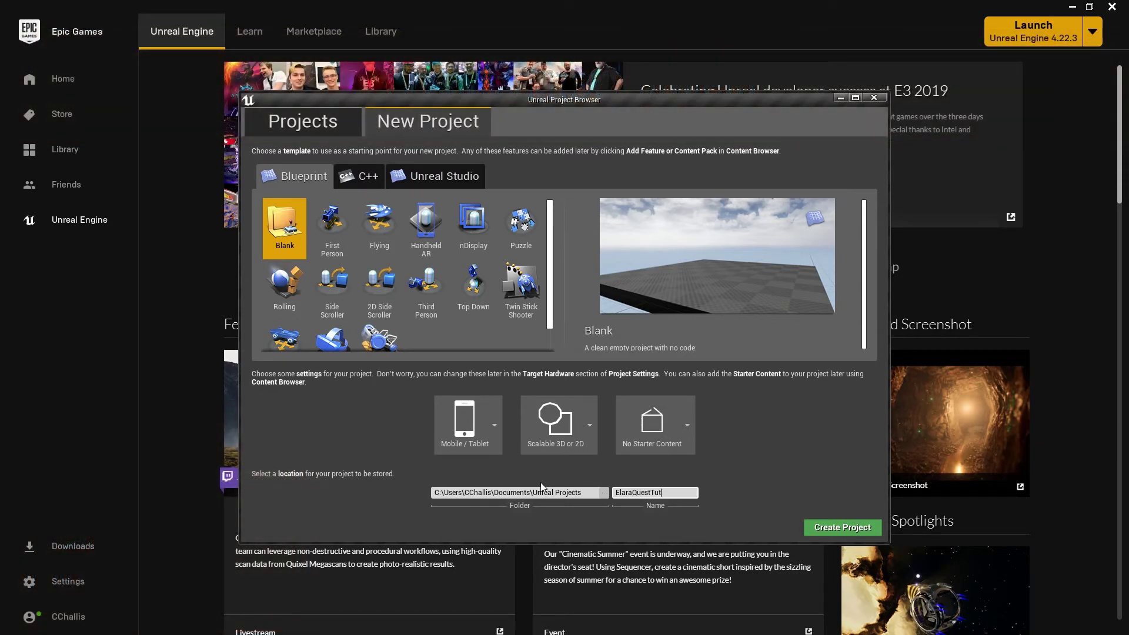
{"action": "type", "text": "orial"}
{"action": "key", "text": "Return"}
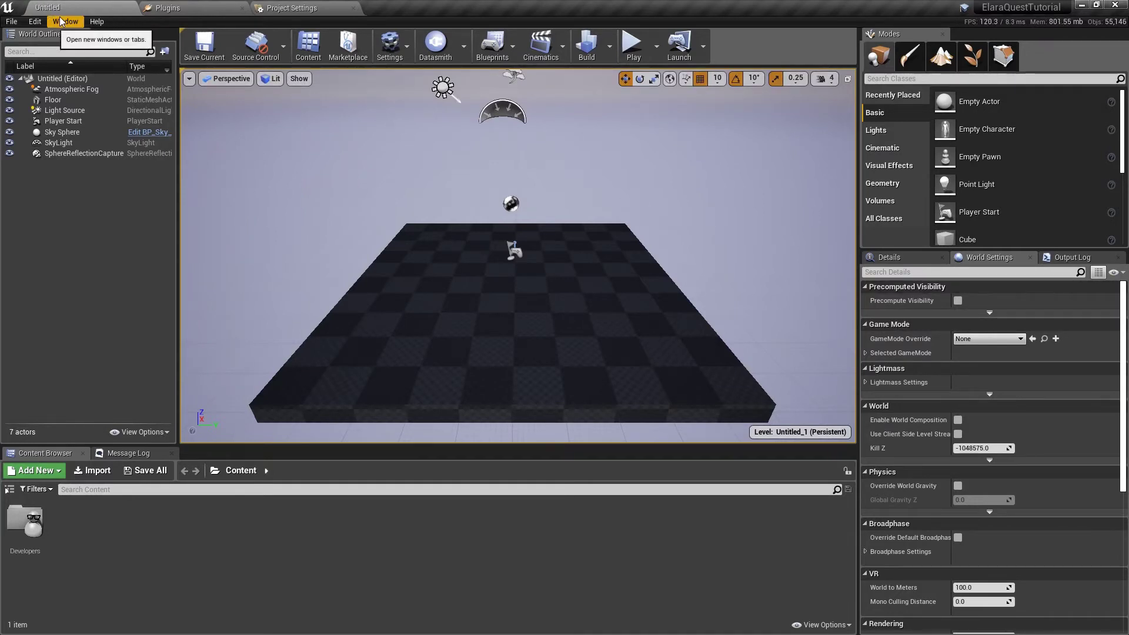
Step: In Plugins > Virtual Reality, uncheck SteamVR and leave Oculus VR enabled
{"action": "left_click", "coordinate": [34, 22]}
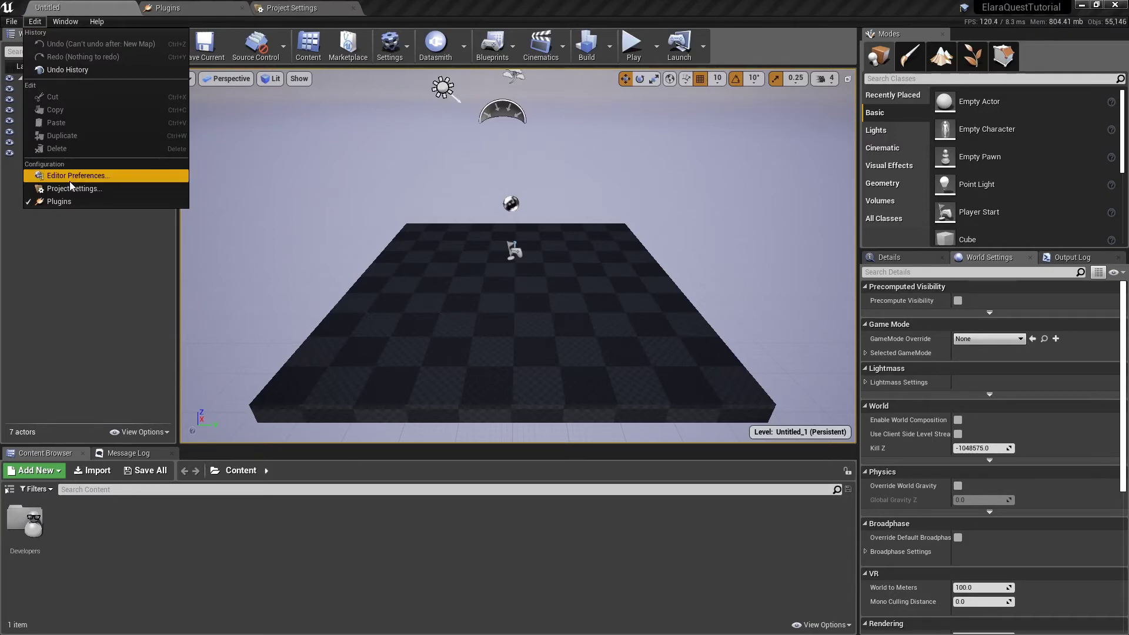
{"action": "left_click", "coordinate": [184, 5]}
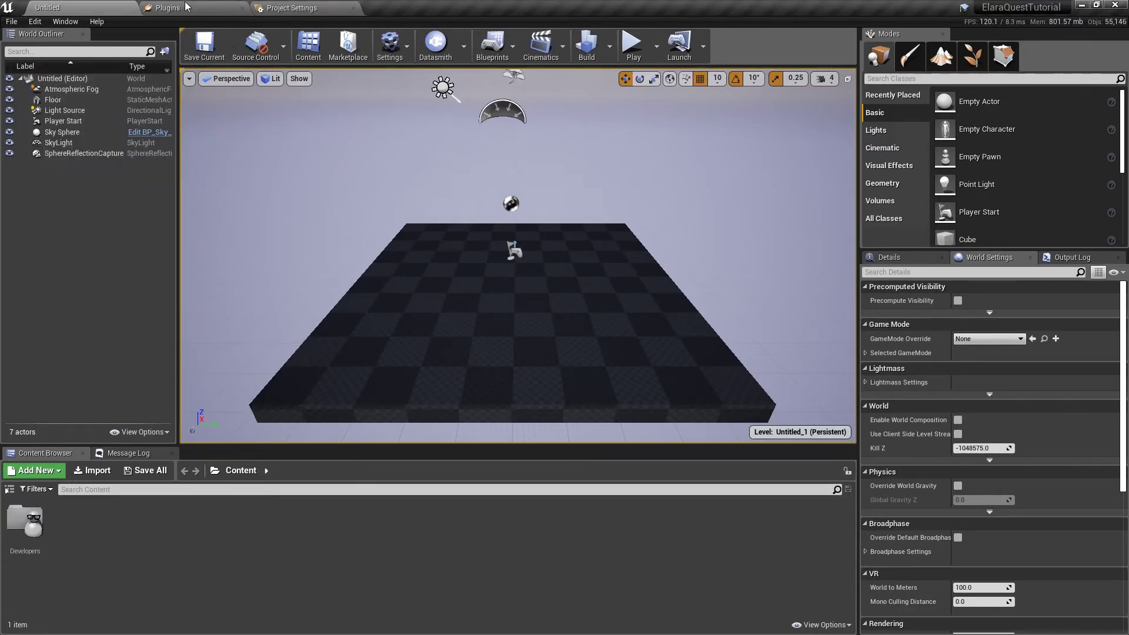
{"action": "left_click", "coordinate": [185, 5]}
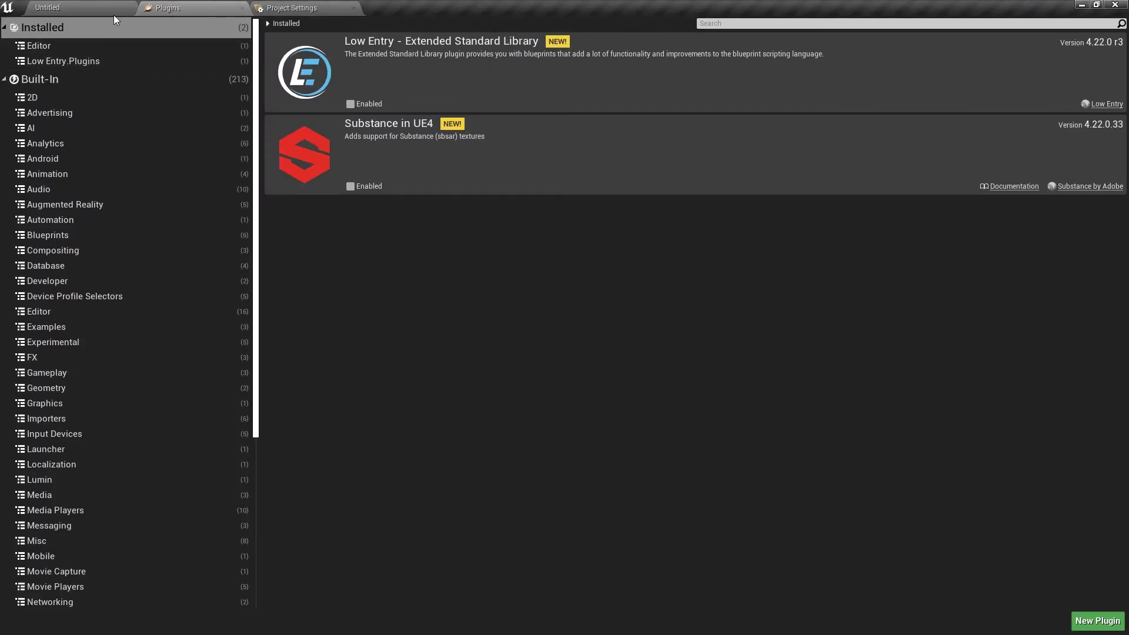
{"action": "left_click", "coordinate": [322, 6]}
{"action": "left_click", "coordinate": [176, 8]}
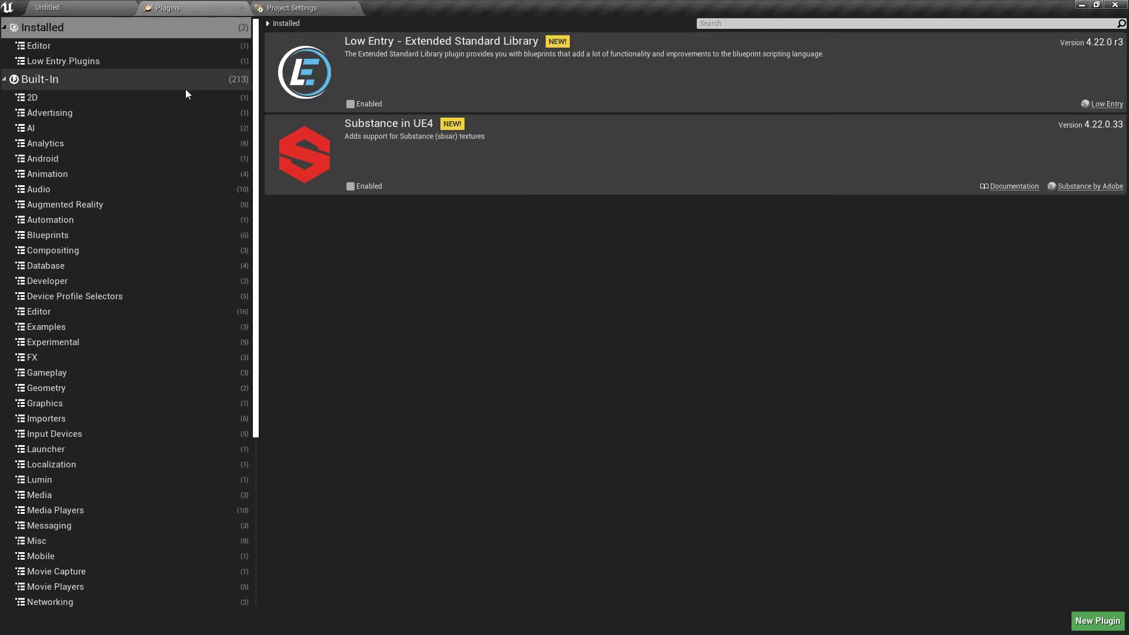
{"action": "scroll", "coordinate": [177, 510], "scroll_direction": "down", "scroll_amount": 5}
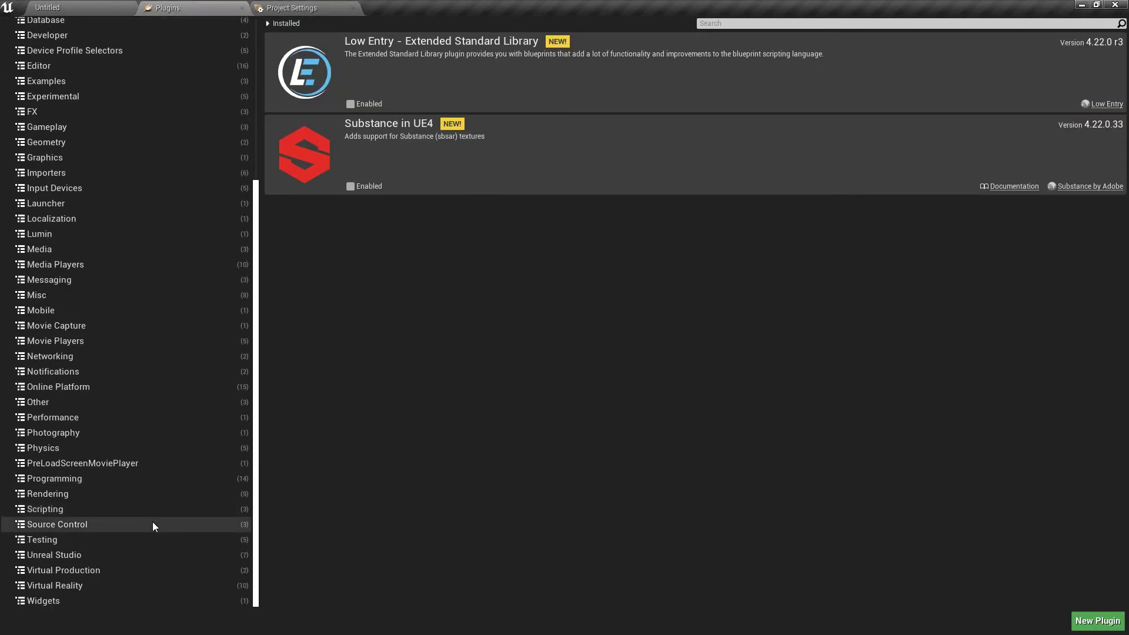
{"action": "left_click", "coordinate": [59, 586]}
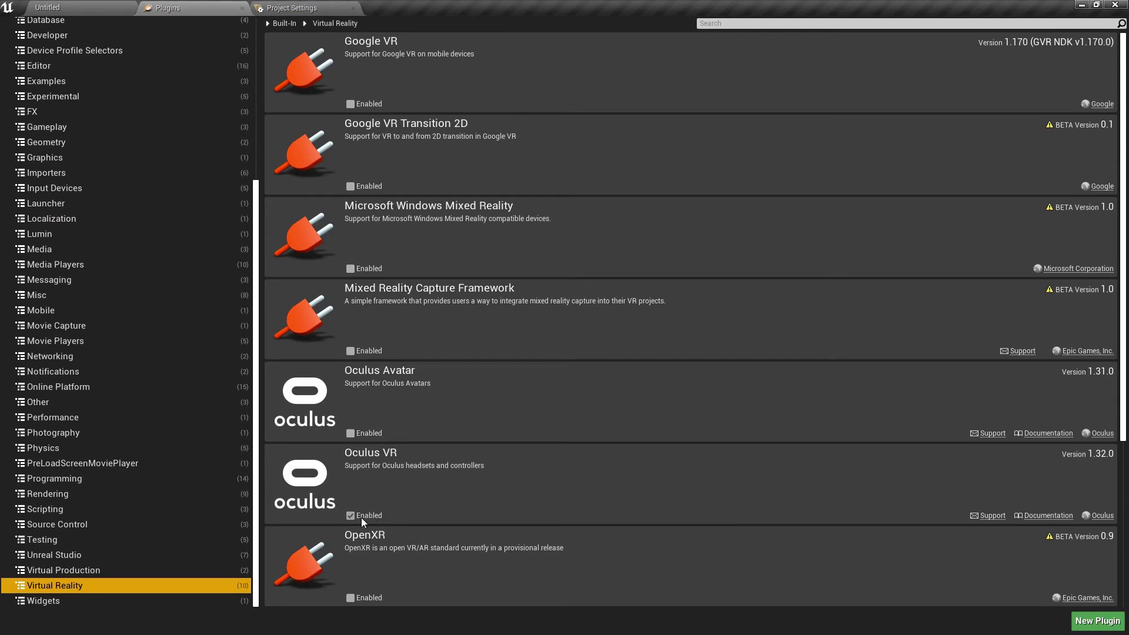
{"action": "scroll", "coordinate": [399, 94], "scroll_direction": "down", "scroll_amount": 4}
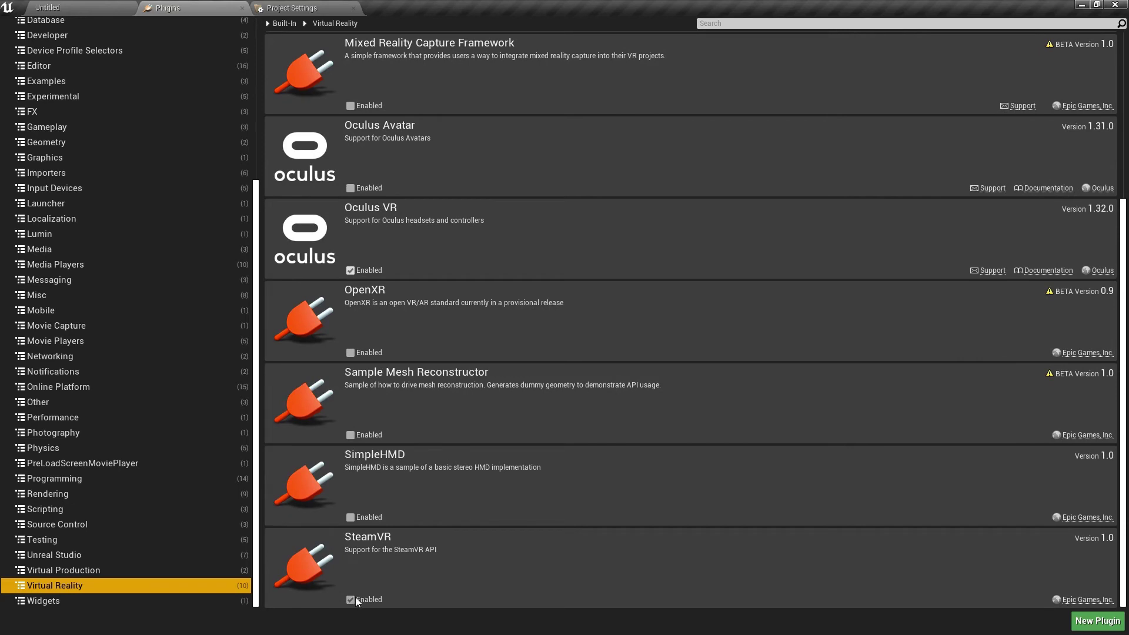
{"action": "left_click", "coordinate": [350, 600]}
{"action": "scroll", "coordinate": [154, 475], "scroll_direction": "up", "scroll_amount": 6}
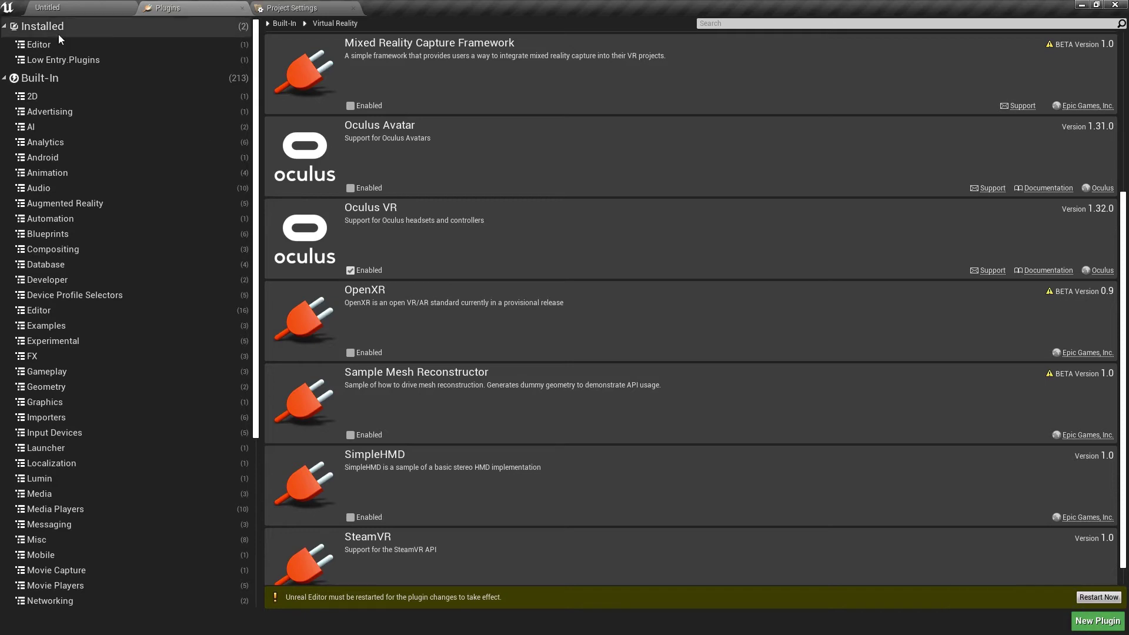
Step: Turn on Start in VR in the project's Description settings
{"action": "left_click", "coordinate": [264, 7]}
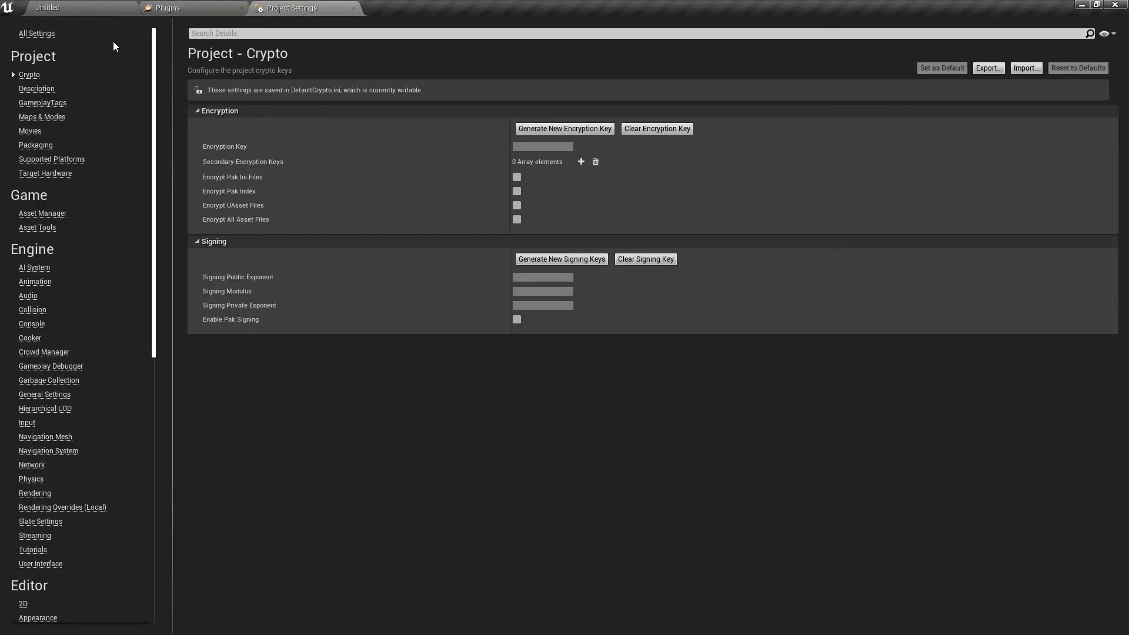
{"action": "left_click", "coordinate": [37, 89]}
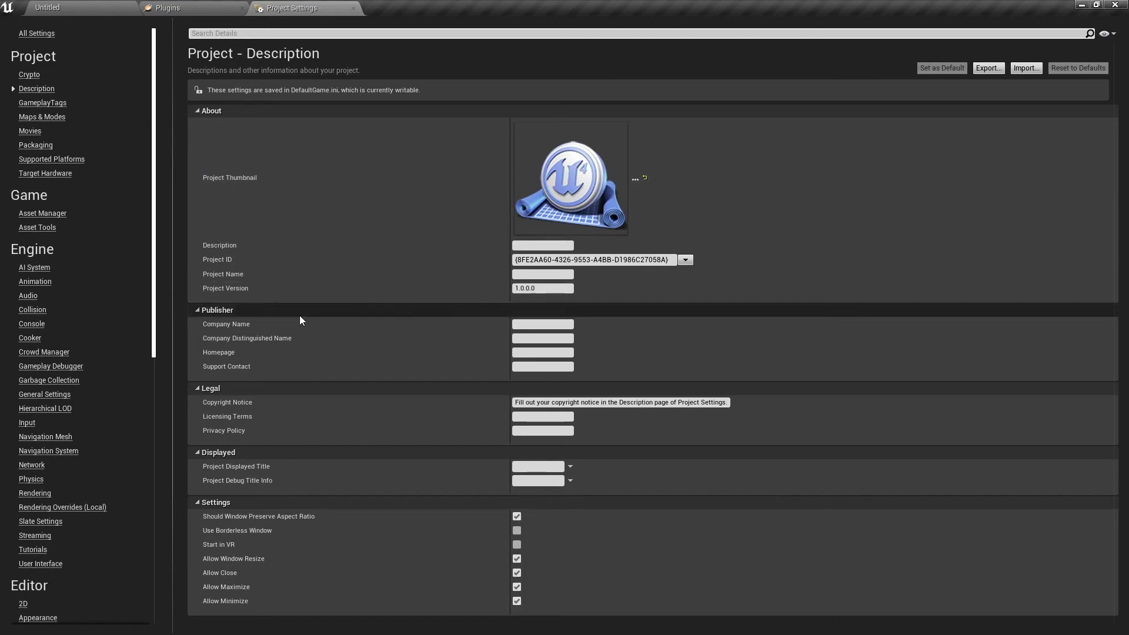
{"action": "left_click", "coordinate": [516, 544]}
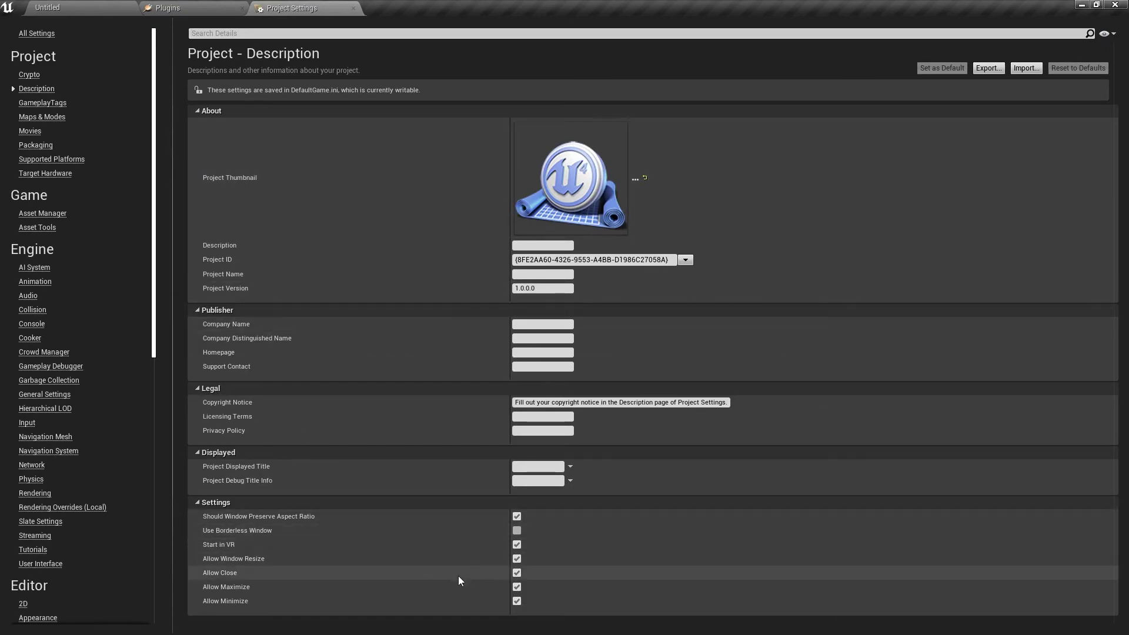
Step: Set both the Editor Startup Map and Game Default Map to Untitled_1
{"action": "left_click", "coordinate": [36, 117]}
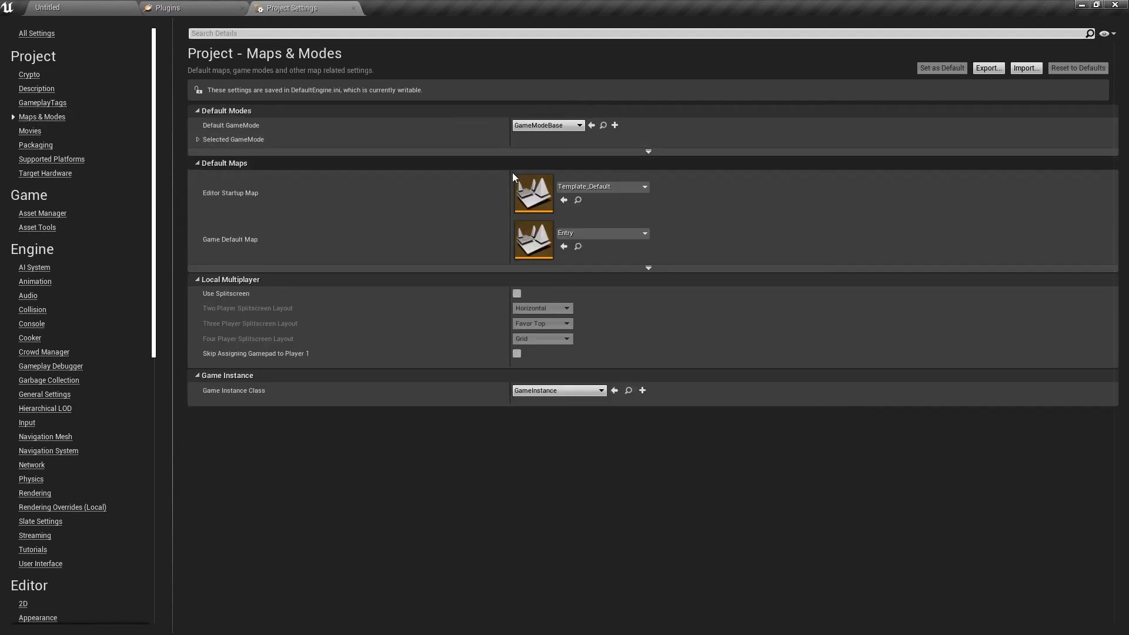
{"action": "left_click", "coordinate": [572, 189]}
{"action": "left_click", "coordinate": [593, 313]}
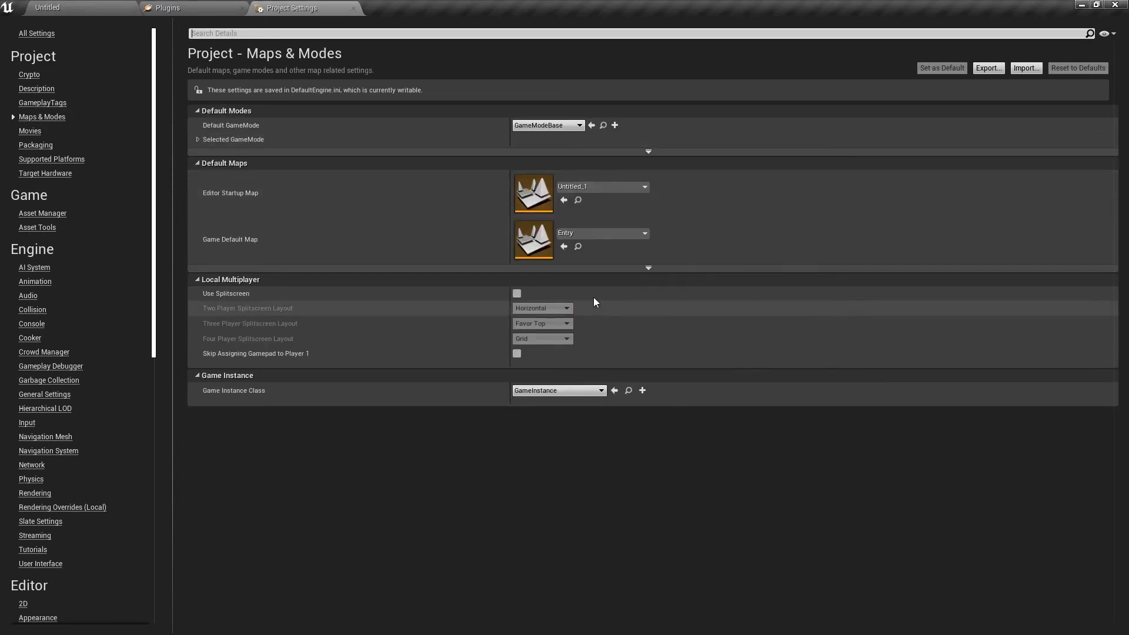
{"action": "left_click", "coordinate": [591, 231]}
{"action": "left_click", "coordinate": [588, 362]}
{"action": "left_click", "coordinate": [45, 172]}
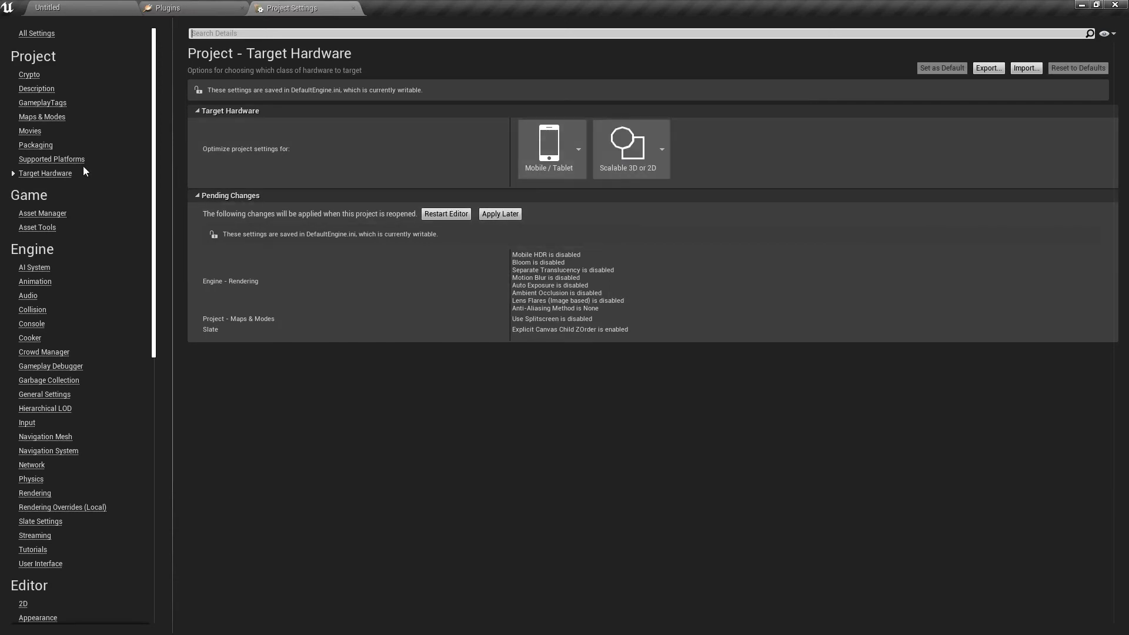
Step: Uncheck All Platforms and Desktop (Win+Mac+Linux) in Supported Platforms
{"action": "left_click", "coordinate": [81, 160]}
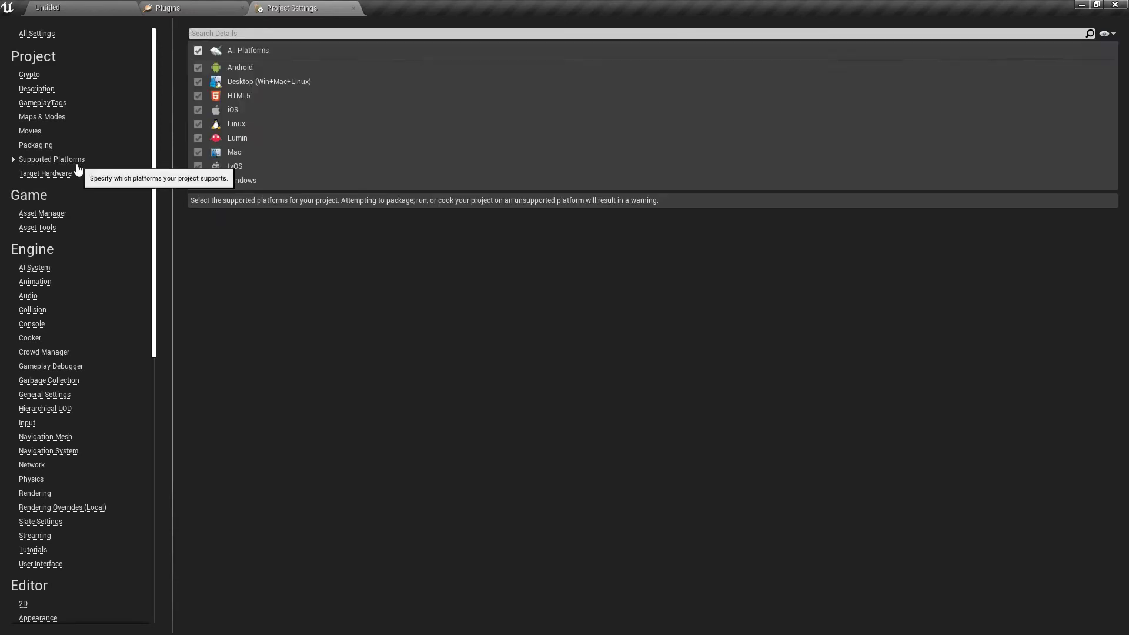
{"action": "left_click", "coordinate": [198, 51]}
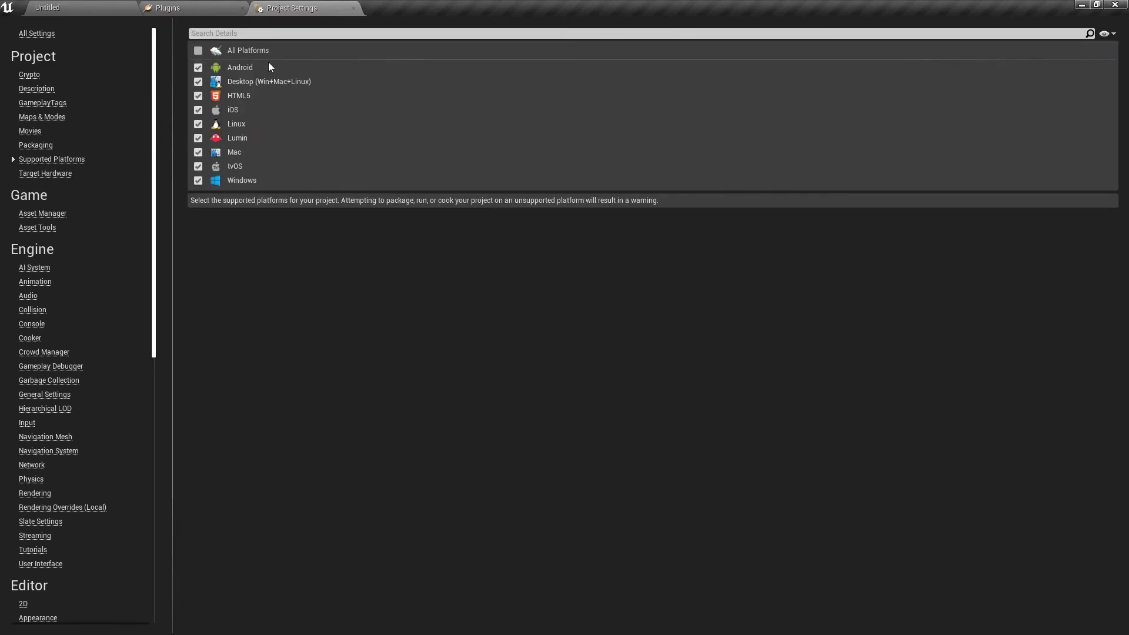
{"action": "left_click", "coordinate": [199, 82]}
{"action": "left_click", "coordinate": [45, 173]}
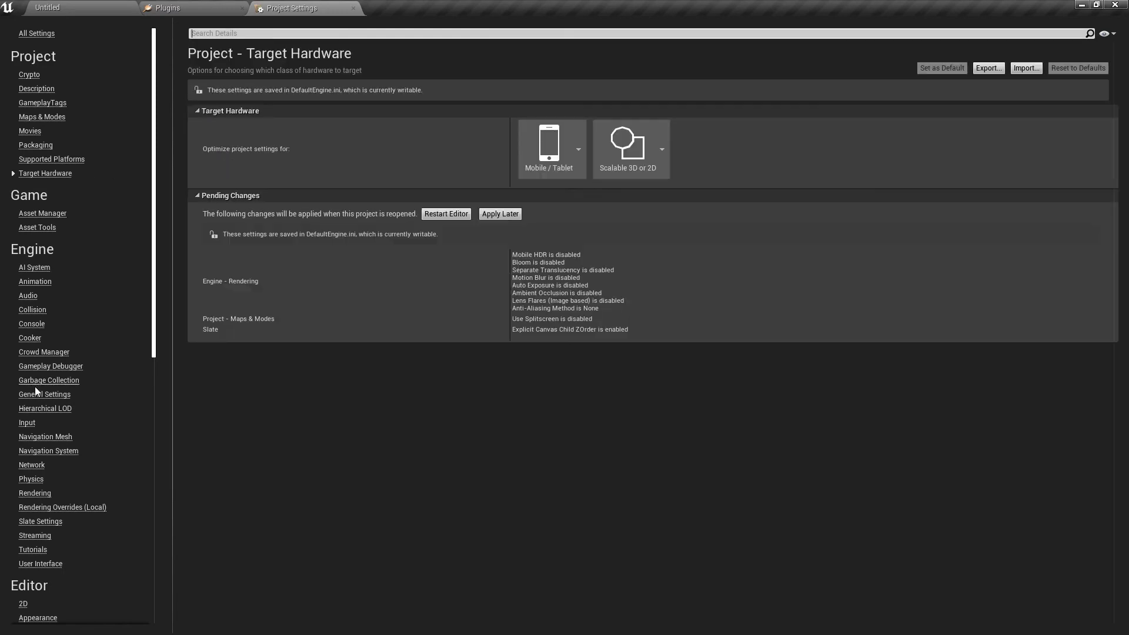
Step: Set the Default Touch Interface in Input settings to None
{"action": "left_click", "coordinate": [29, 422]}
{"action": "left_click", "coordinate": [579, 322]}
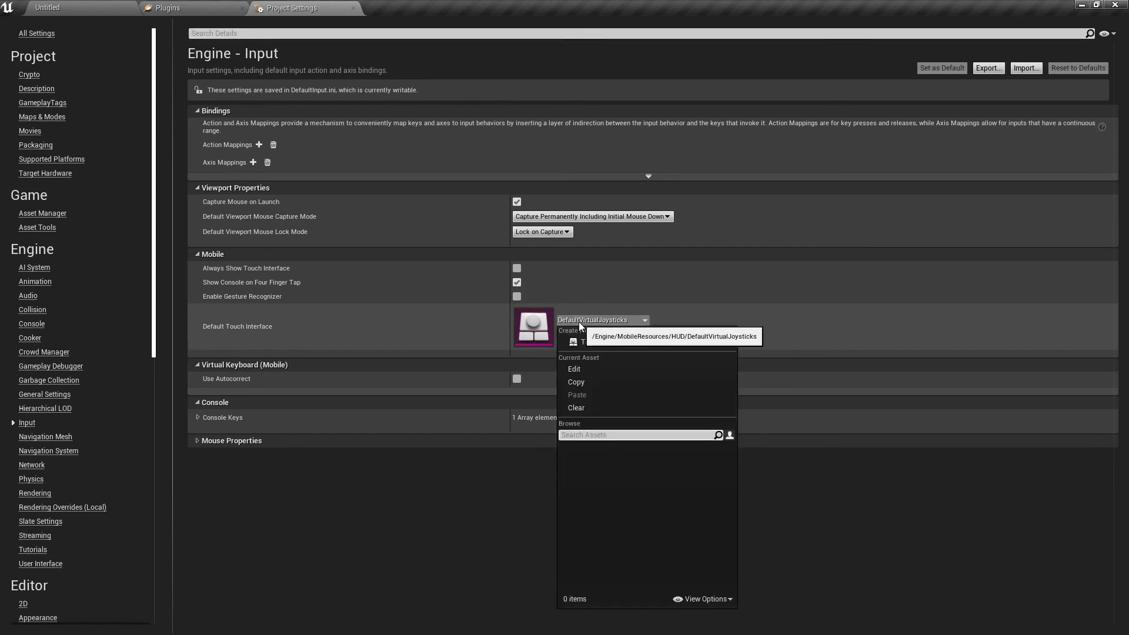
{"action": "left_click", "coordinate": [573, 408]}
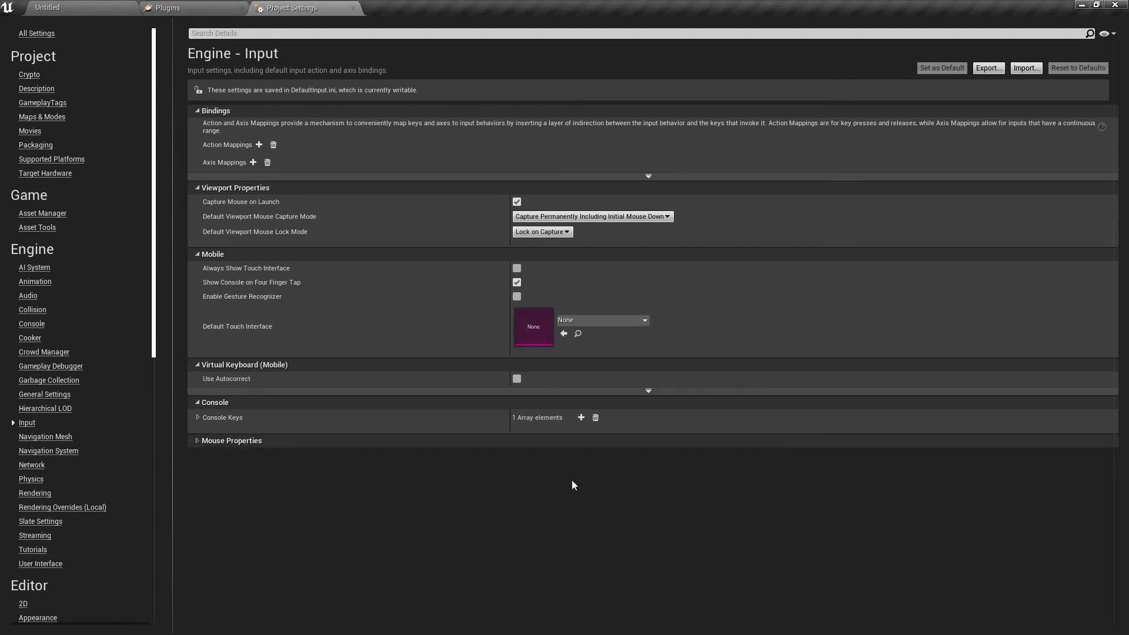
{"action": "scroll", "coordinate": [66, 278], "scroll_direction": "down", "scroll_amount": 4}
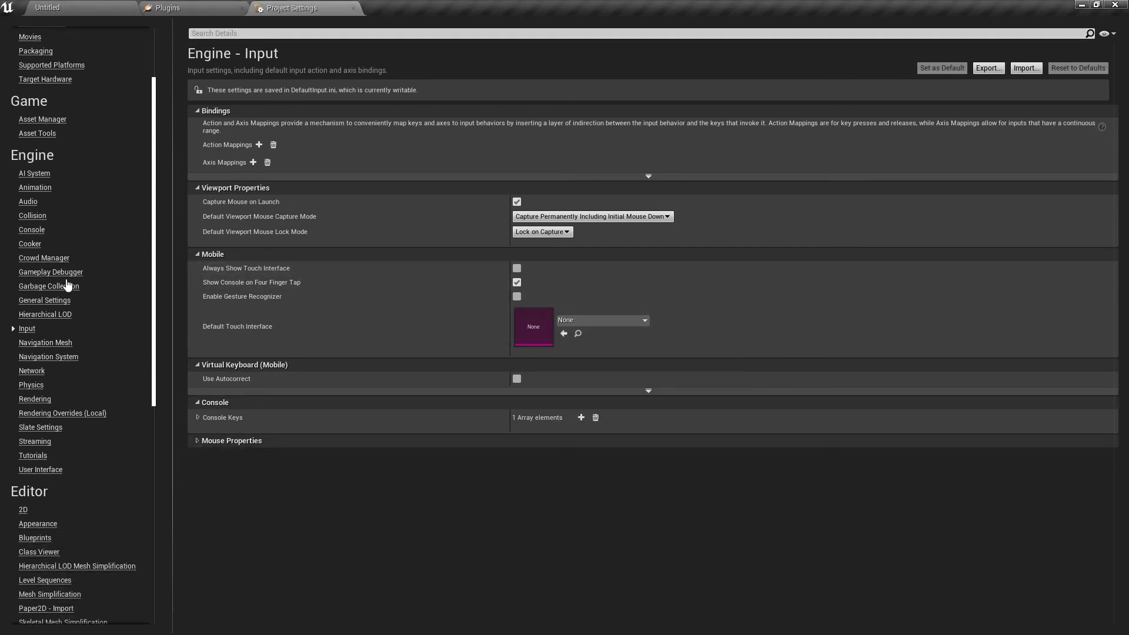
{"action": "scroll", "coordinate": [66, 285], "scroll_direction": "down", "scroll_amount": 6}
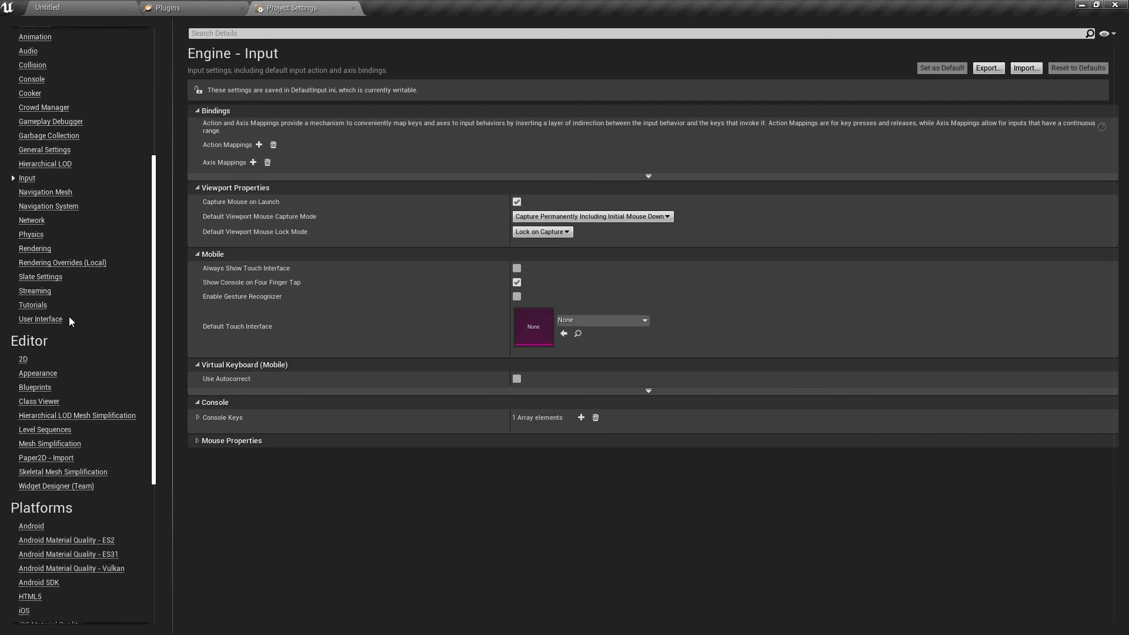
{"action": "scroll", "coordinate": [69, 318], "scroll_direction": "down", "scroll_amount": 2}
Step: Configure the project for Android and set Minimum and Target SDK Version to 25
{"action": "left_click", "coordinate": [31, 489]}
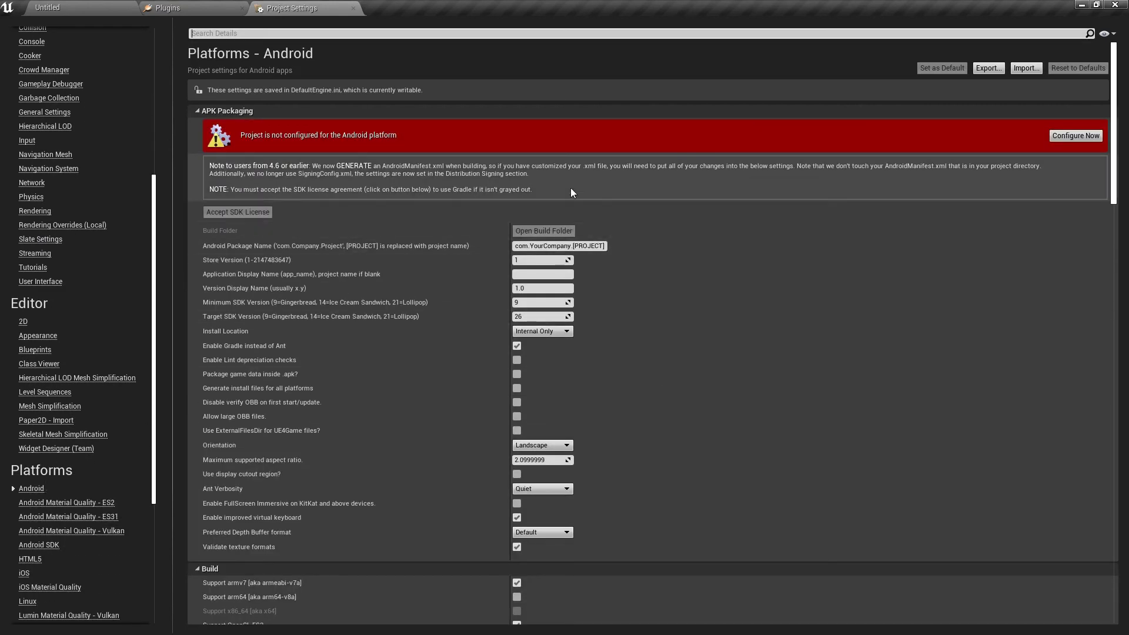
{"action": "left_click", "coordinate": [1074, 137]}
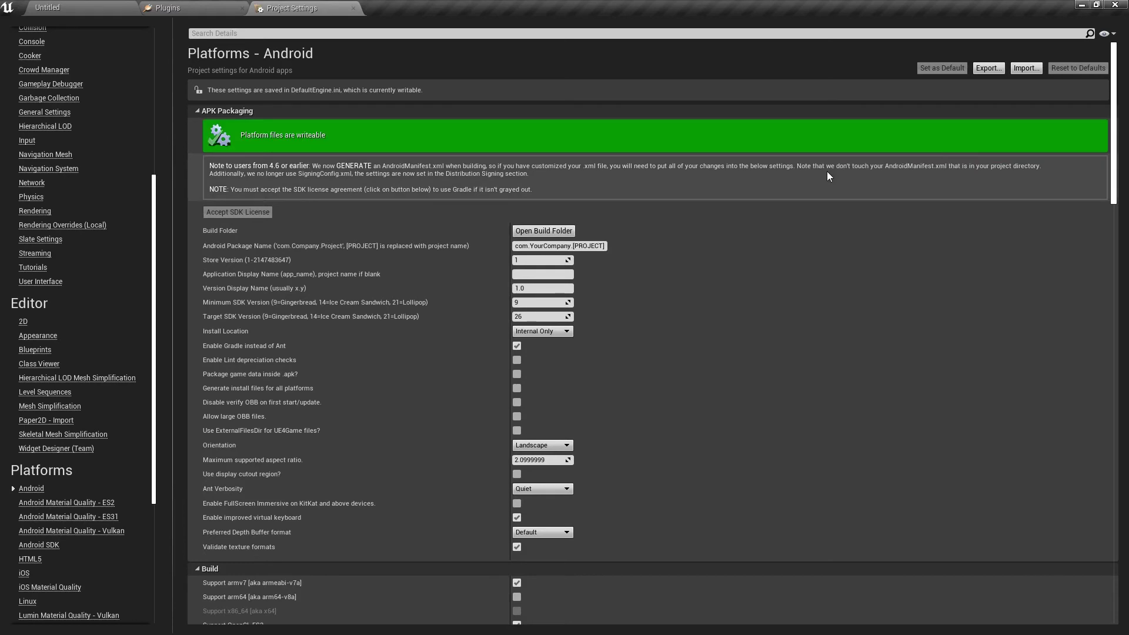
{"action": "left_click", "coordinate": [541, 301]}
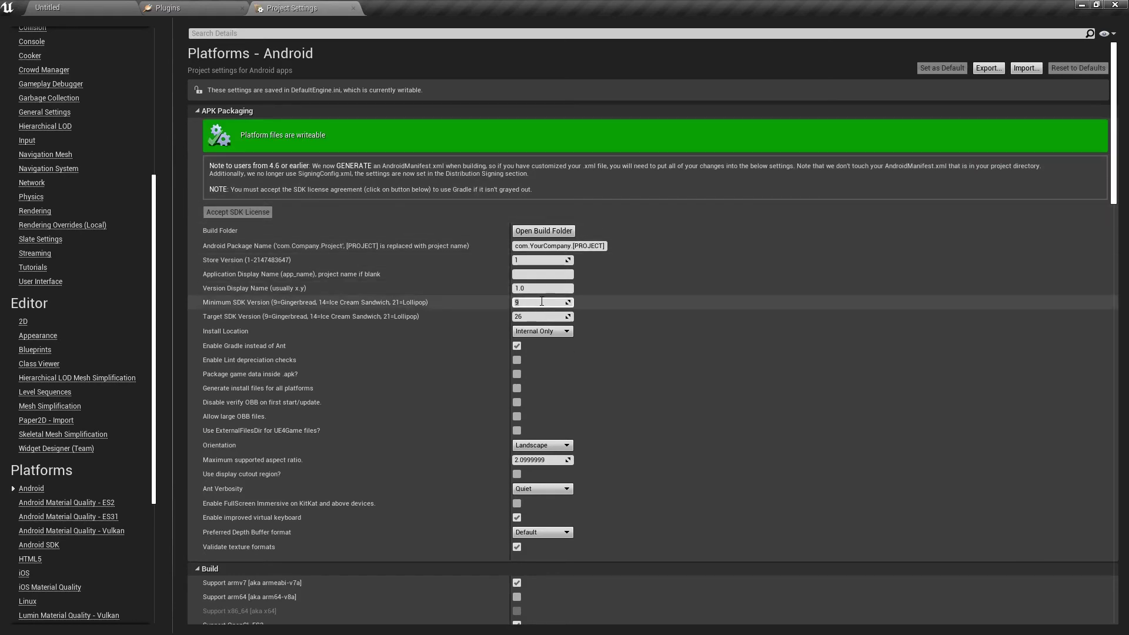
{"action": "type", "text": "25"}
{"action": "key", "text": "Tab"}
{"action": "type", "text": "25"}
Step: Use Gradle, package game data inside the .apk, and enable FullScreen Immersive
{"action": "left_click", "coordinate": [516, 347]}
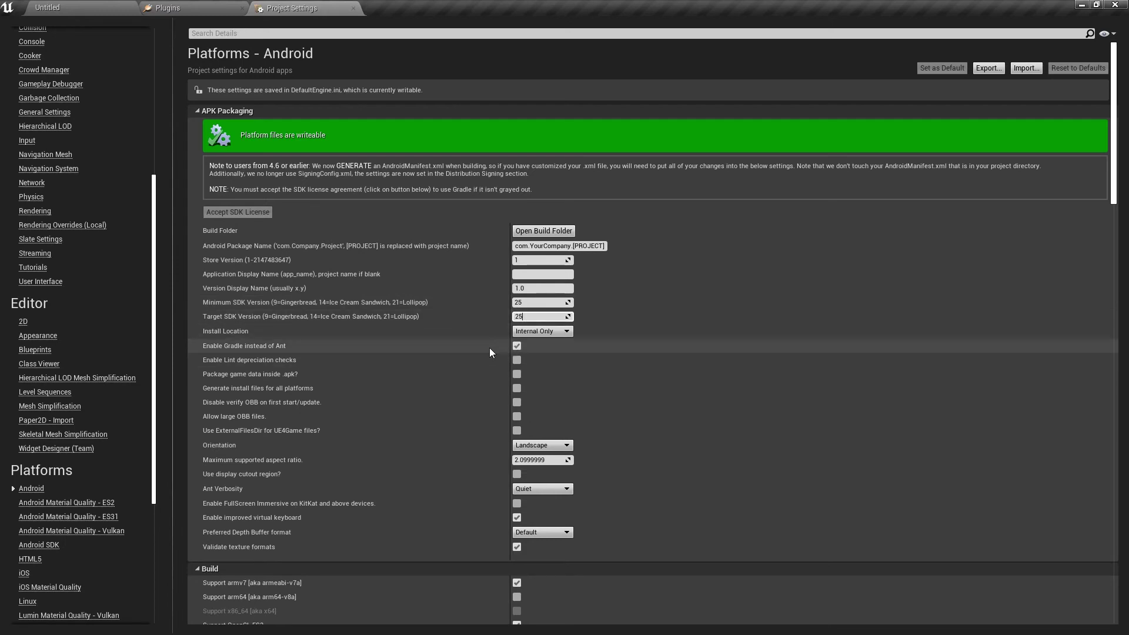
{"action": "left_click", "coordinate": [516, 374]}
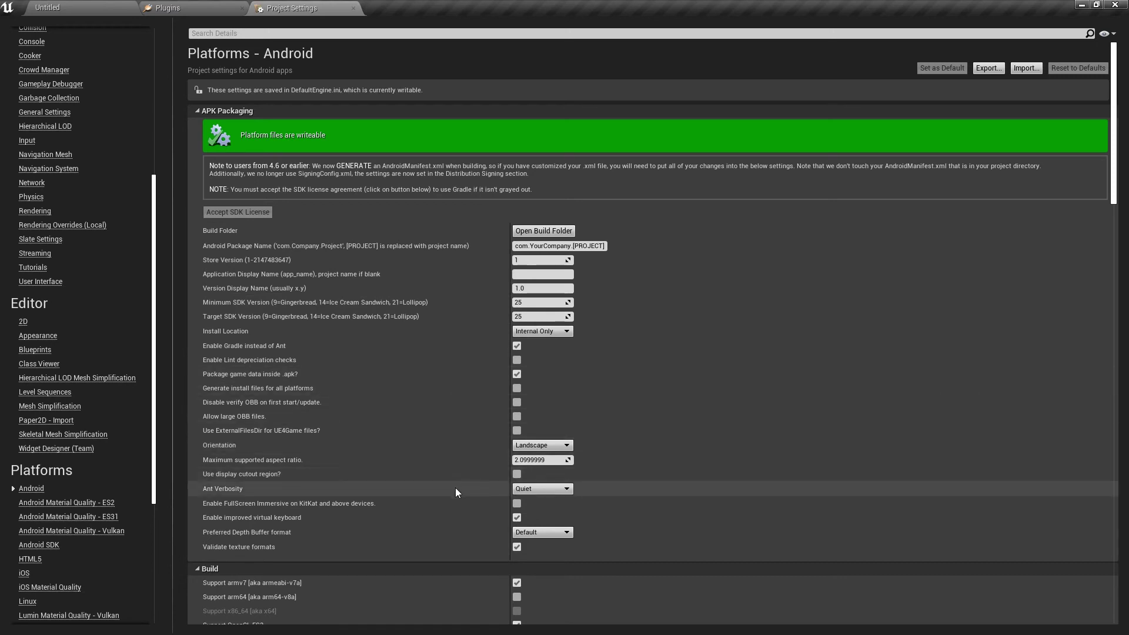
{"action": "left_click", "coordinate": [517, 503]}
{"action": "scroll", "coordinate": [926, 474], "scroll_direction": "down", "scroll_amount": 2}
{"action": "scroll", "coordinate": [926, 475], "scroll_direction": "down", "scroll_amount": 10}
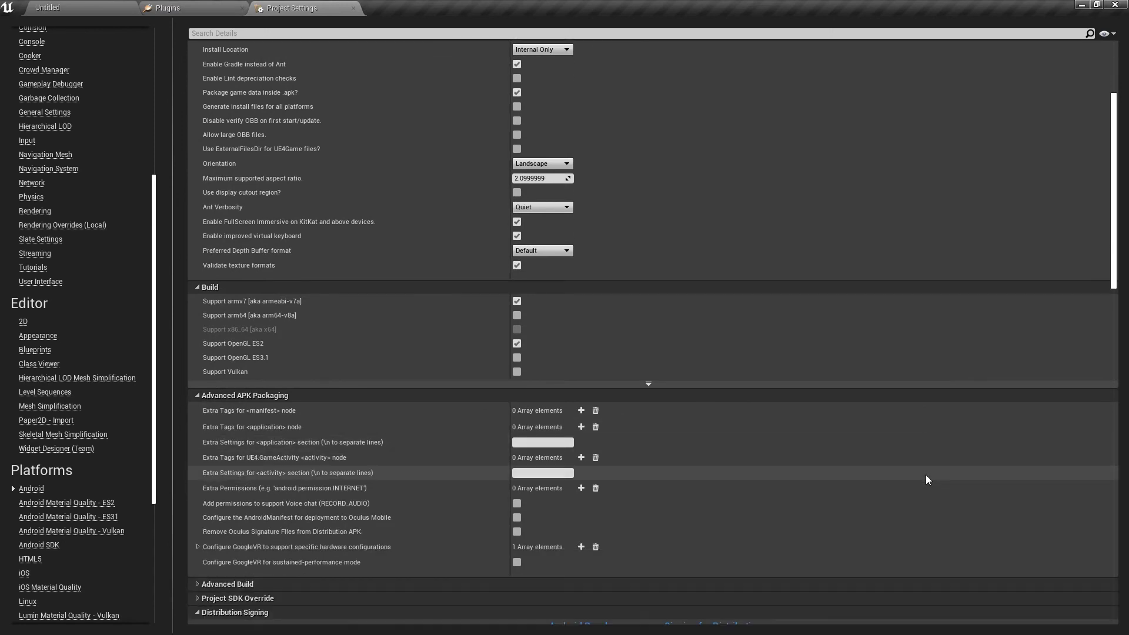
Step: Enable Oculus Mobile manifest configuration and Oculus signature file removal, then view Android SDK settings
{"action": "scroll", "coordinate": [925, 474], "scroll_direction": "down", "scroll_amount": 1}
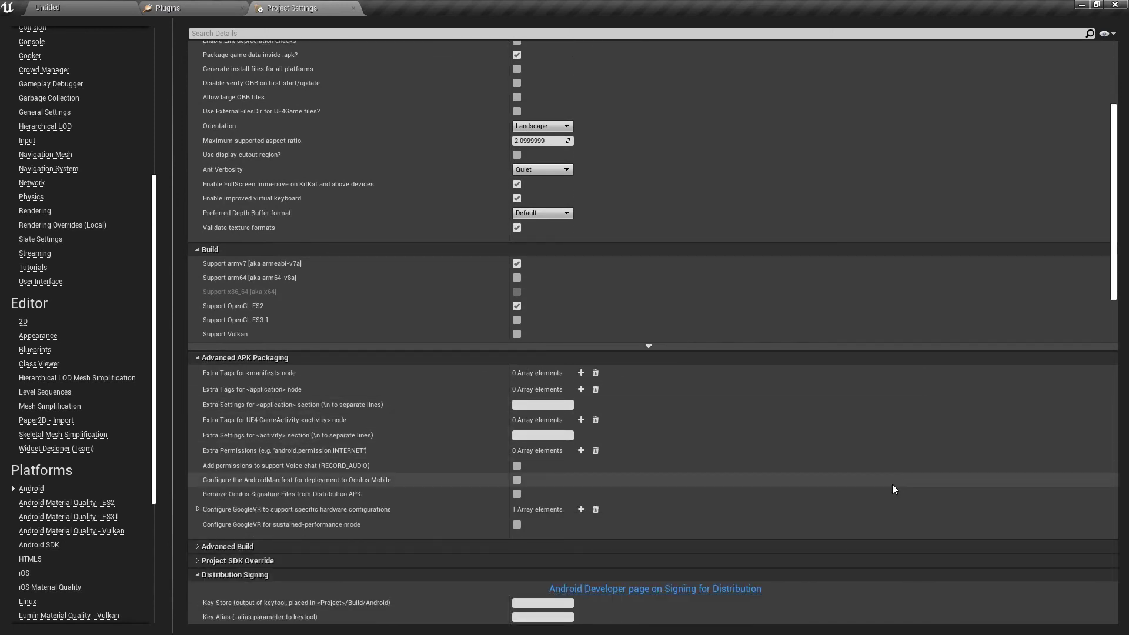
{"action": "left_click", "coordinate": [517, 480]}
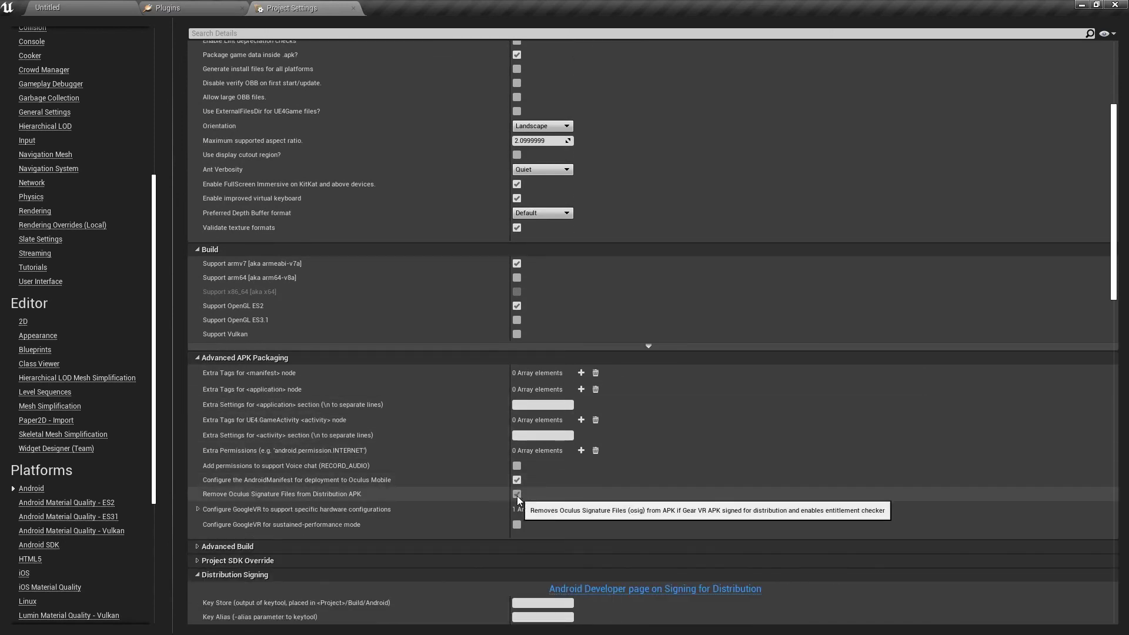
{"action": "left_click", "coordinate": [517, 495]}
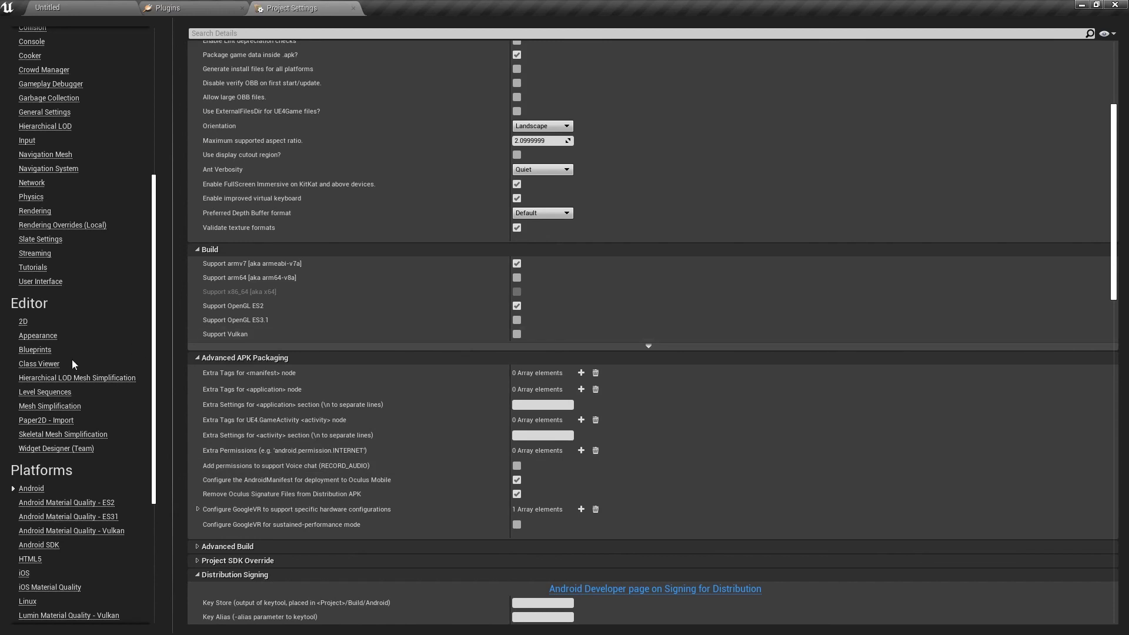
{"action": "left_click", "coordinate": [41, 543]}
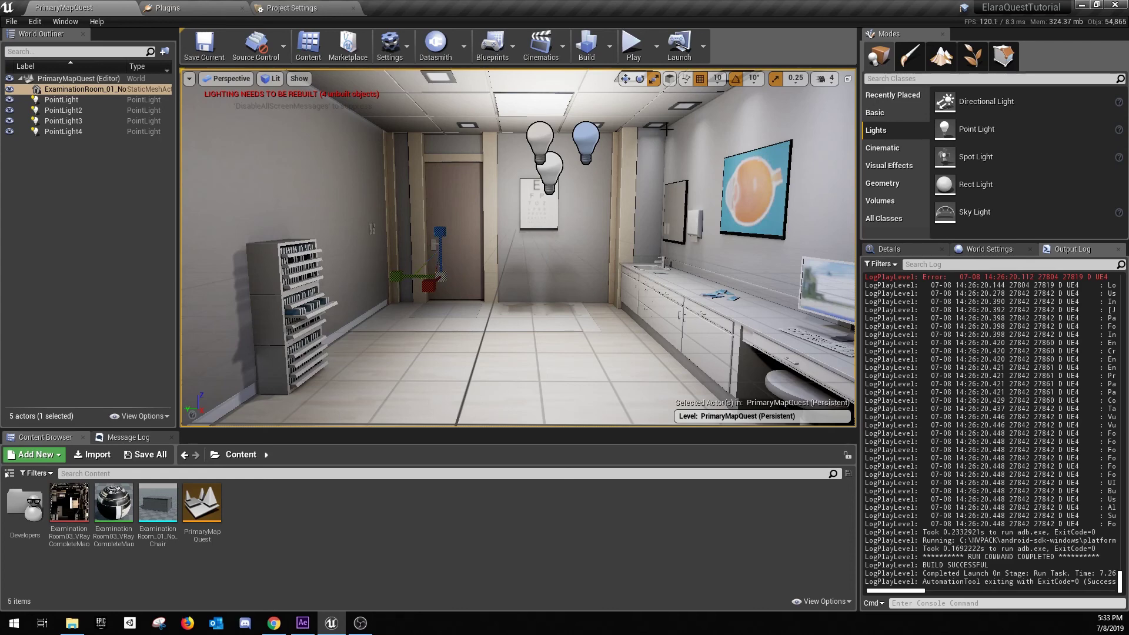
Step: Launch the PrimaryMapQuest level on the Quest device from the Launch menu
{"action": "left_click", "coordinate": [701, 58]}
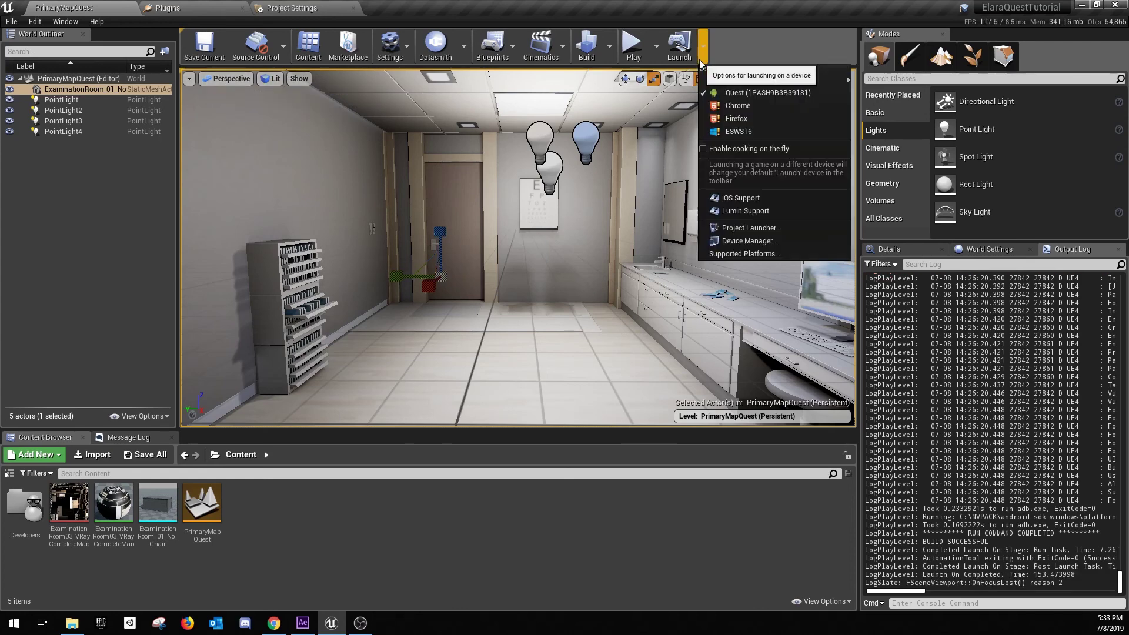
{"action": "left_click", "coordinate": [738, 91]}
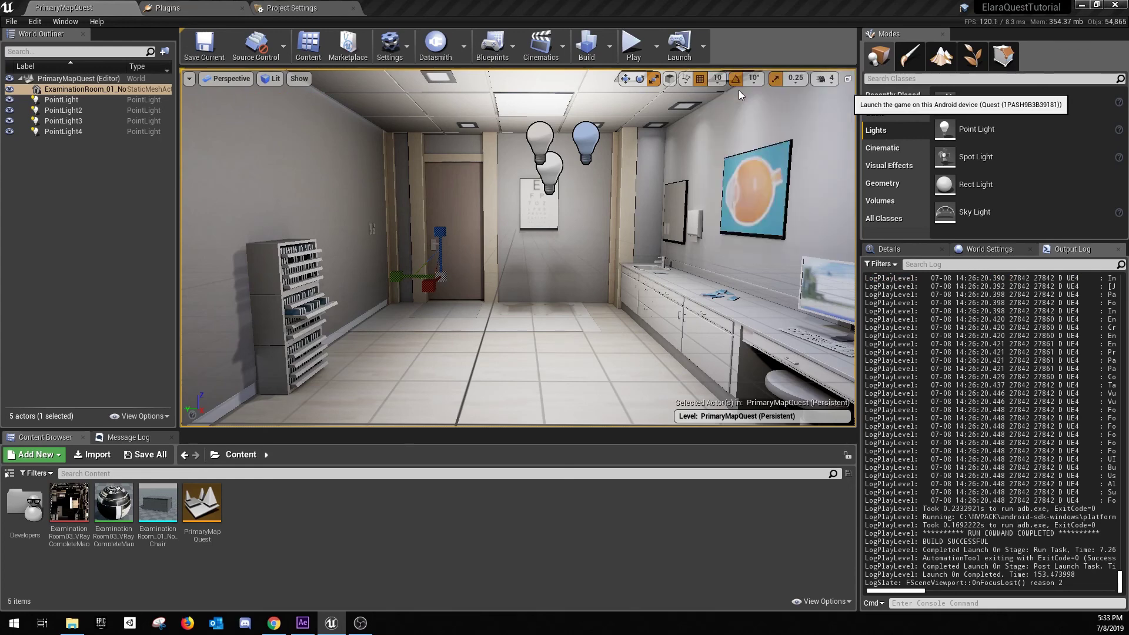